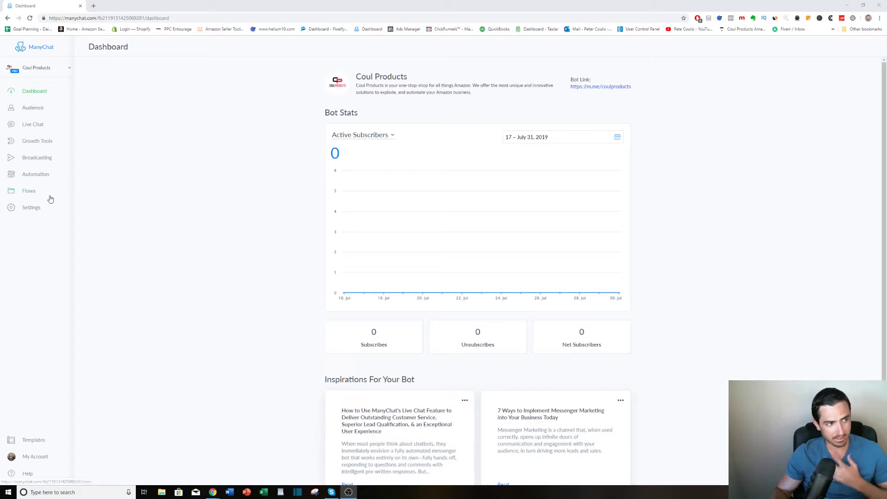
Create a new growth tool of the Messenger Ref URL type.
left_click(44, 142)
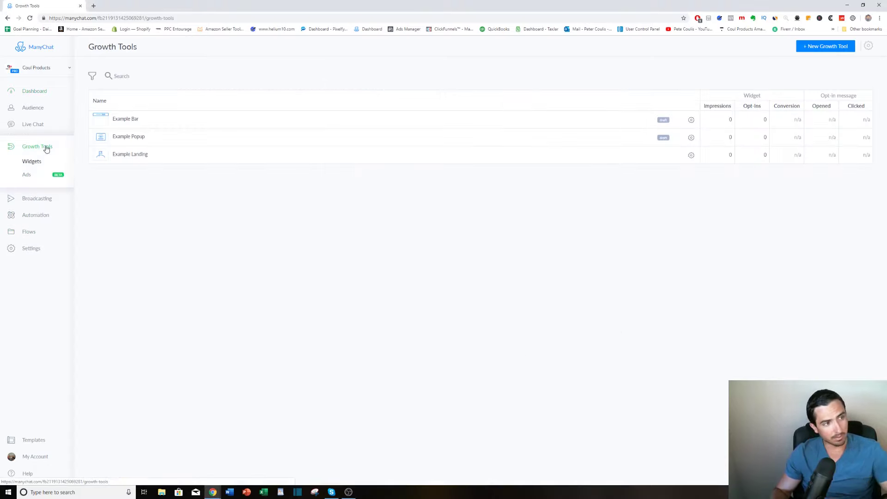
left_click(825, 48)
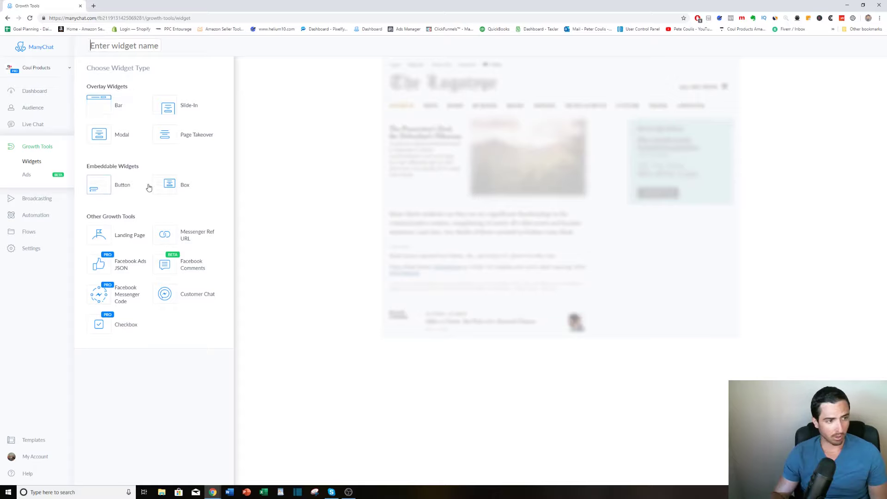
left_click(206, 235)
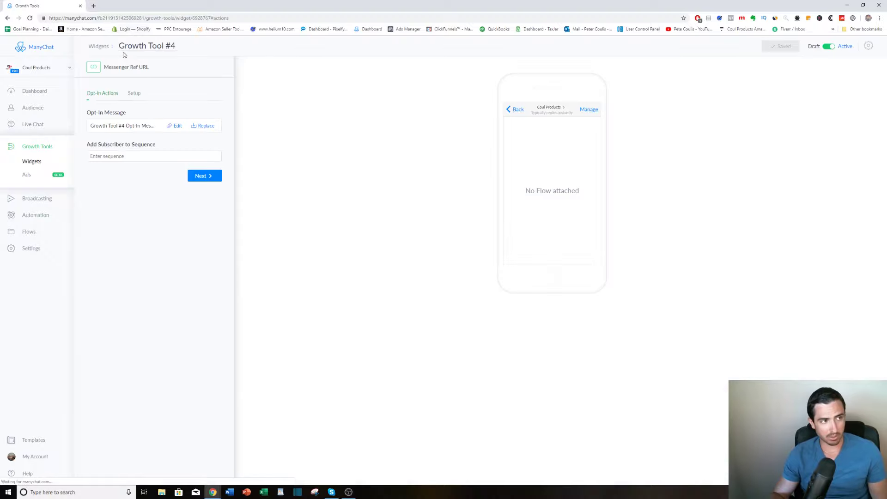
Name the growth tool "ref url - flashlight" and save it.
left_click(164, 50)
type("ref")
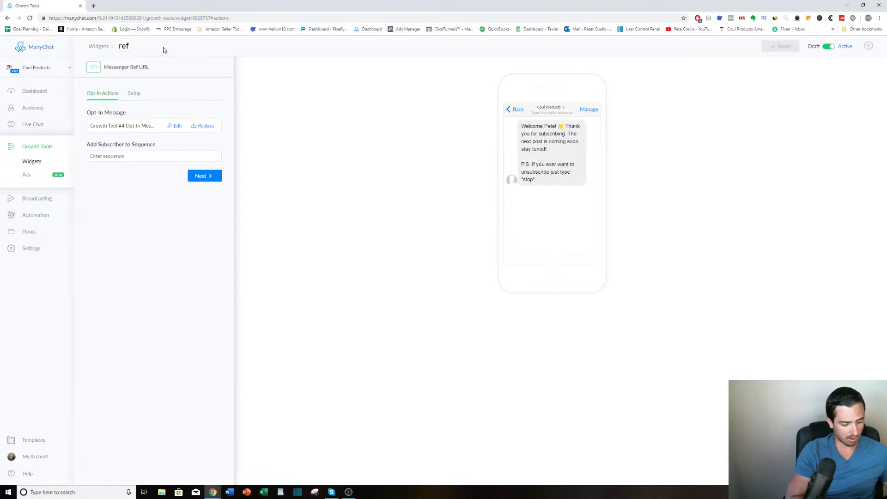
type(" url - flashlight")
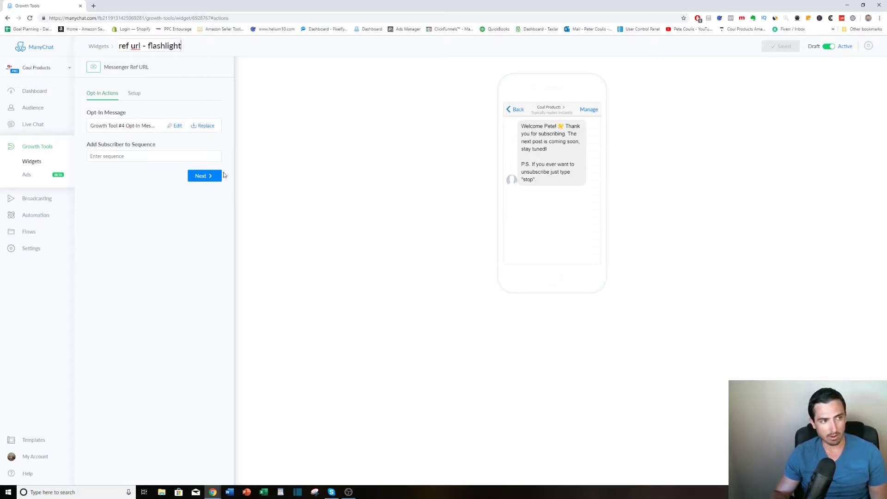
left_click(180, 127)
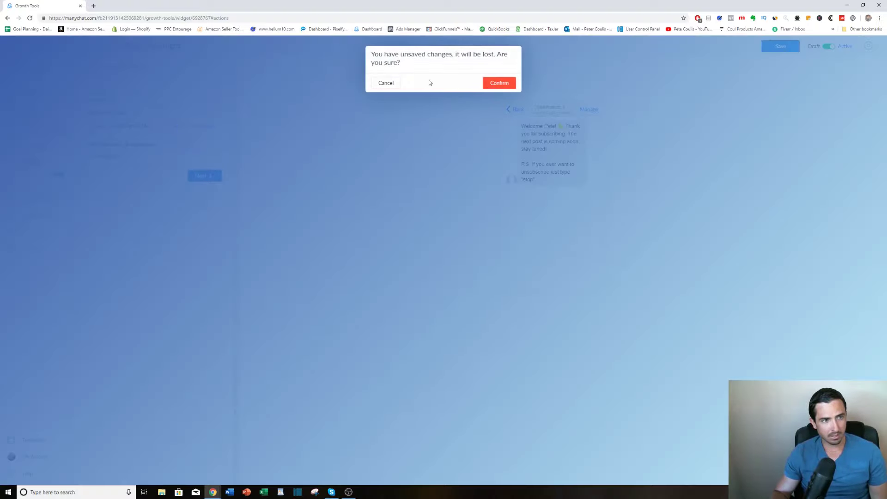
left_click(386, 83)
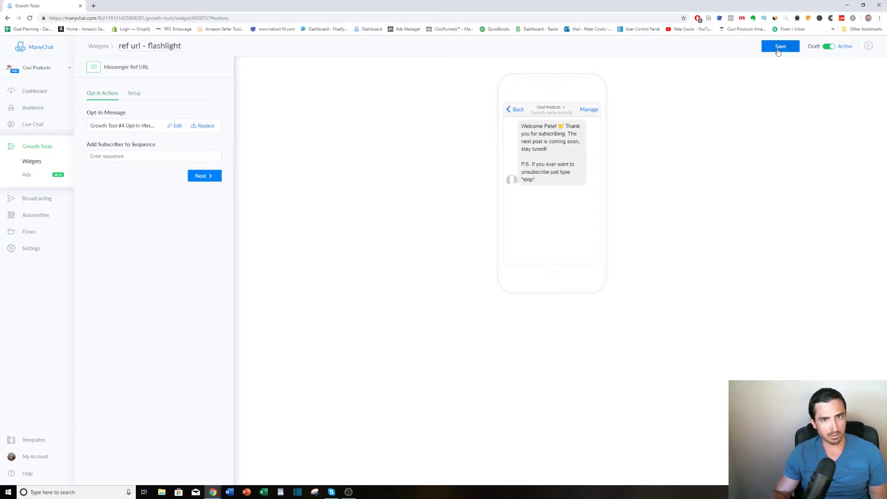
left_click(793, 52)
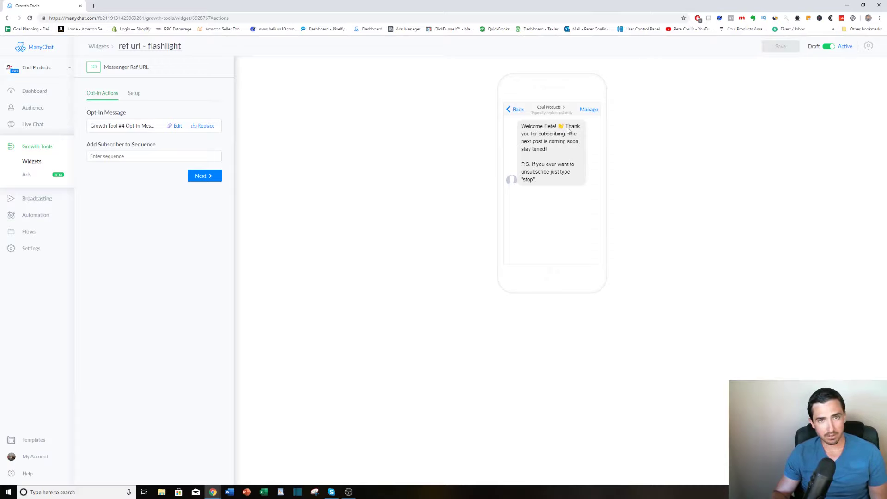
Open the growth tool's opt-in message for editing and replace its opening word "Welcome" with "Hi".
left_click(174, 127)
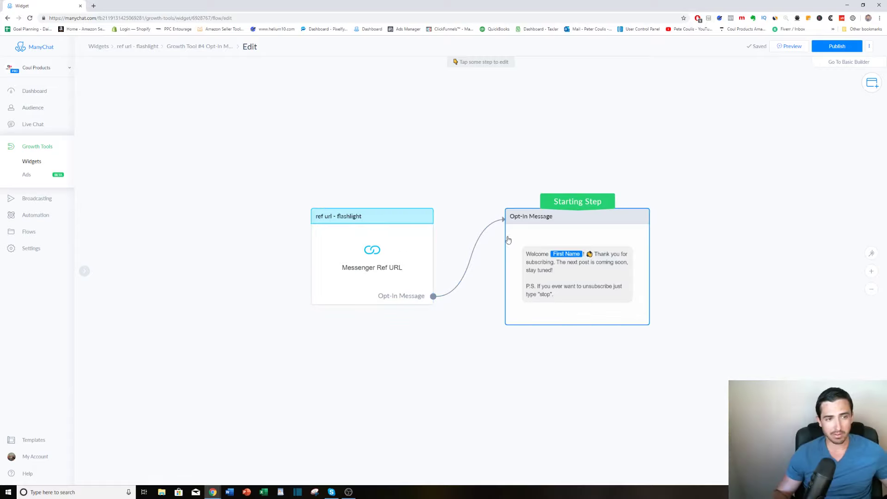
left_click(572, 270)
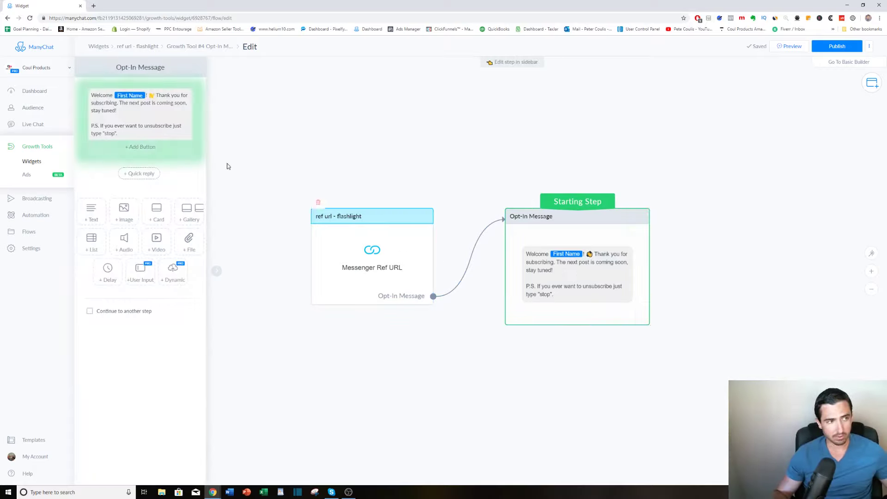
double_click(113, 94)
type("Hi")
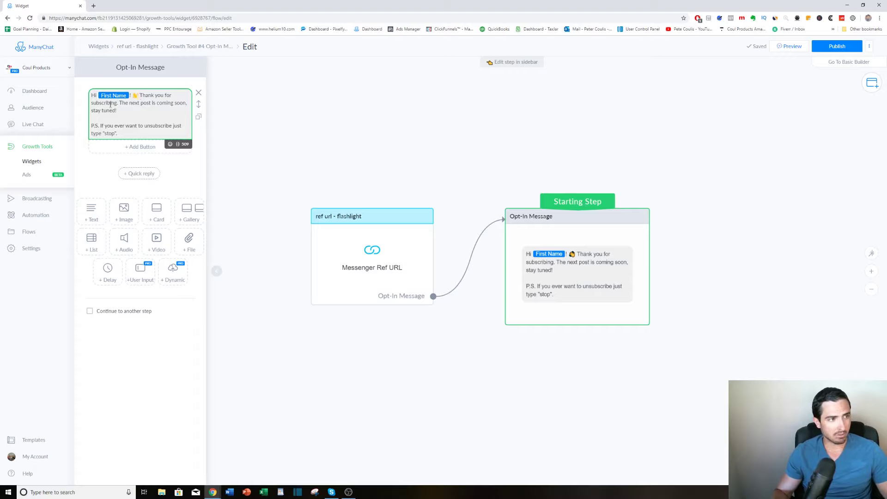
Reword the thank-you line to "Thank you for showing interest in our amazing Flashlight deal on Amazon!" and delete the unsubscribe P.S.
left_click_drag(92, 102, 117, 110)
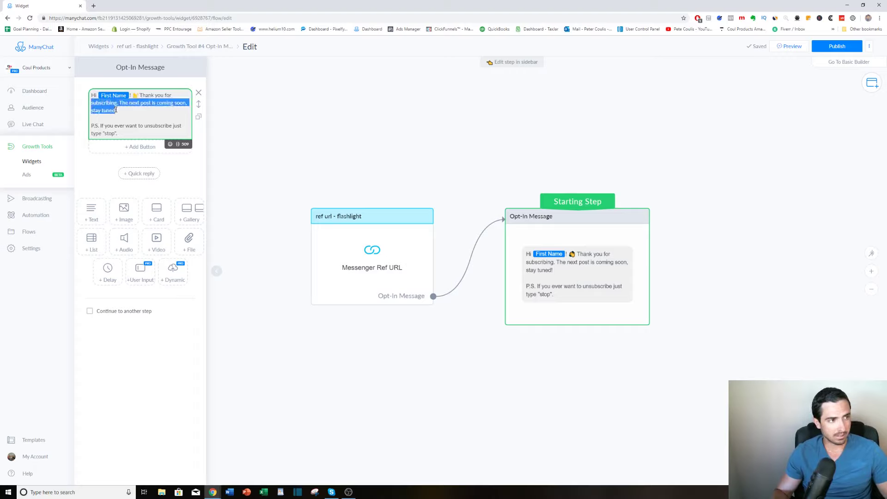
type("show")
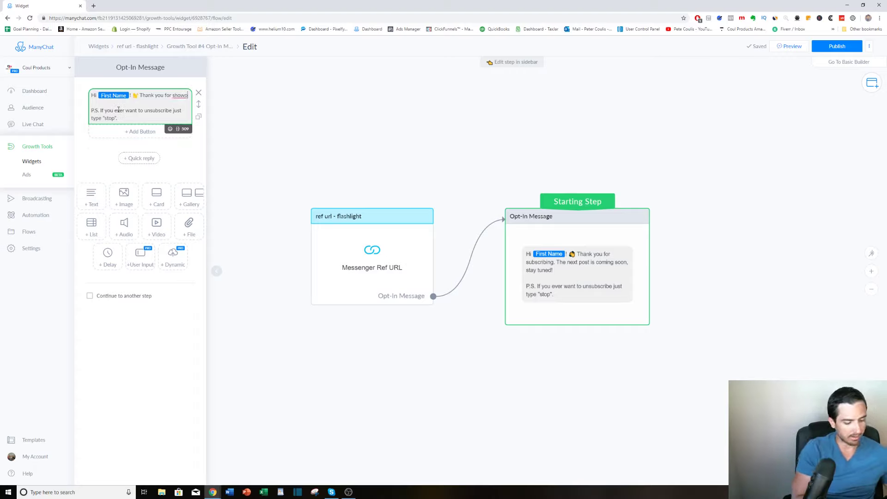
type("ing ")
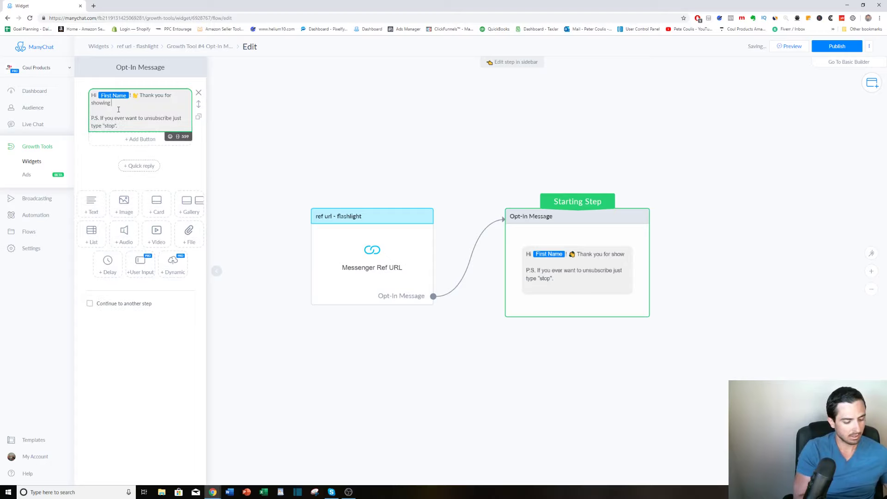
type("interest in")
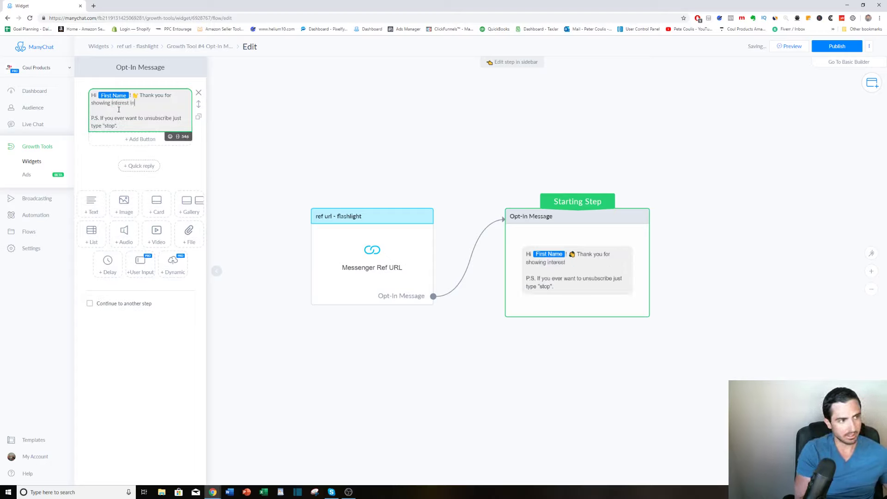
type(" our")
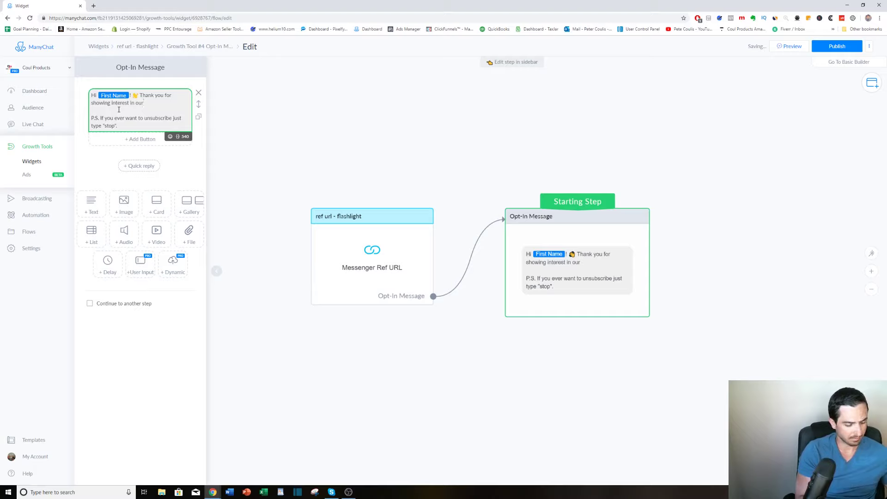
type(" amazing ")
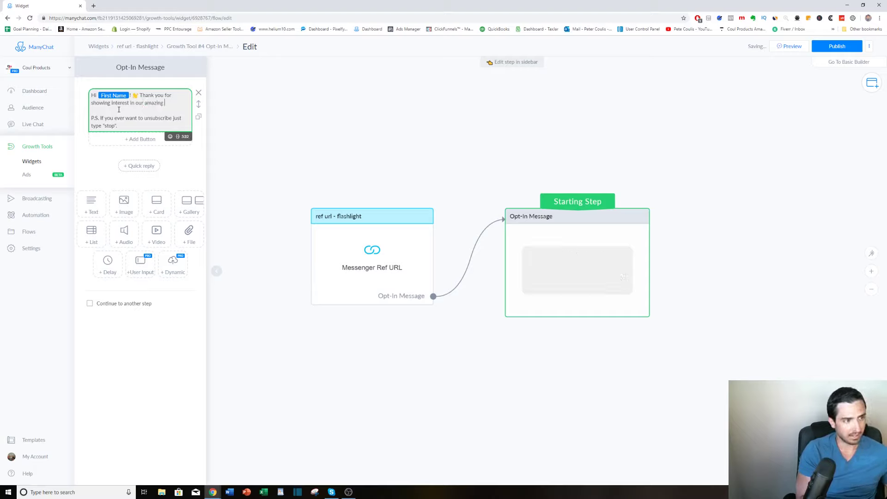
type("Fl")
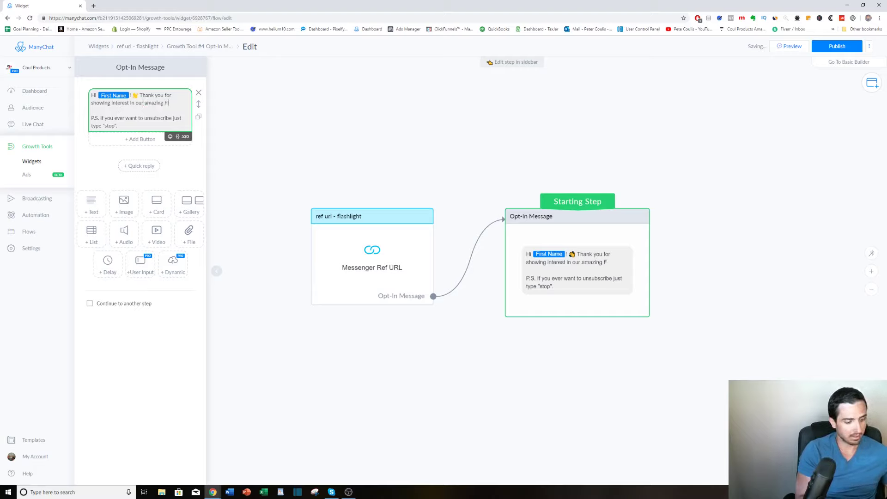
type("ashlight d")
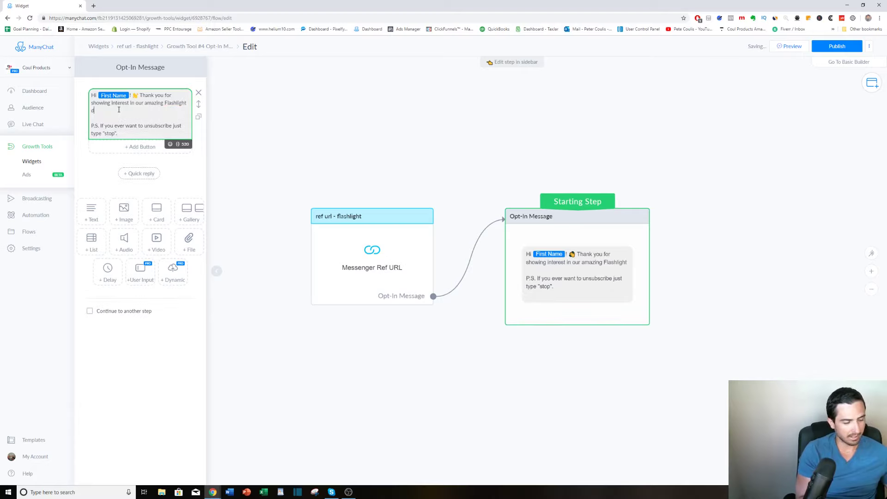
type("eal on Amazon!")
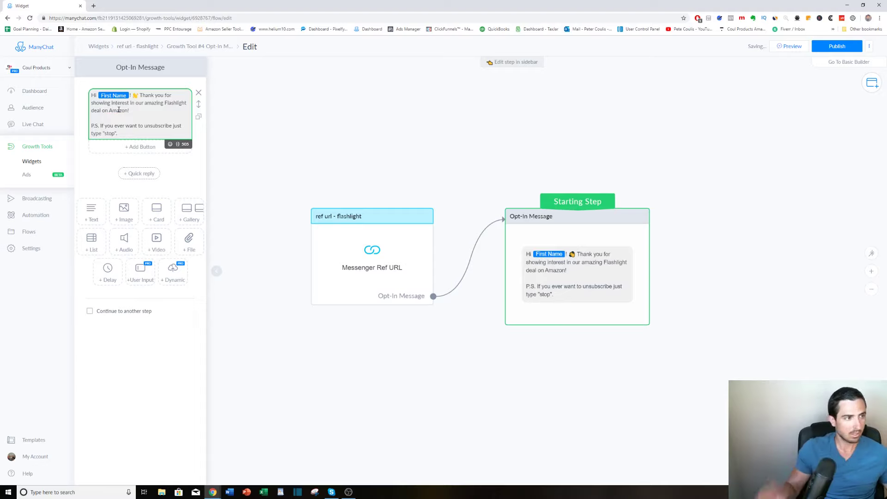
left_click_drag(120, 134, 92, 119)
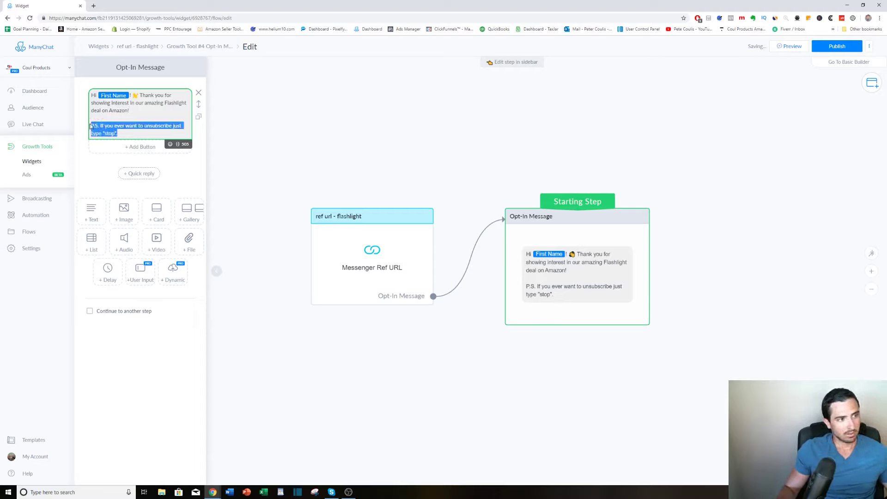
key("BackSpace")
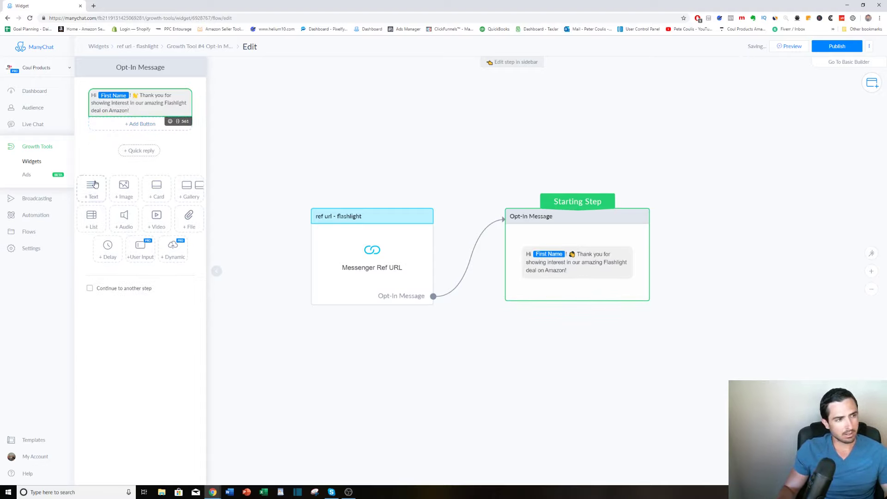
Add a 3-second typing delay below the greeting text in the opt-in message.
left_click(92, 187)
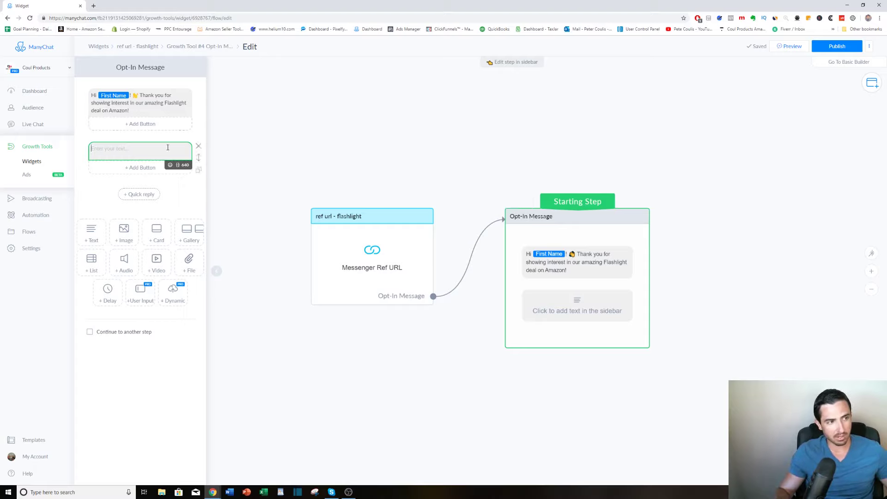
left_click(199, 147)
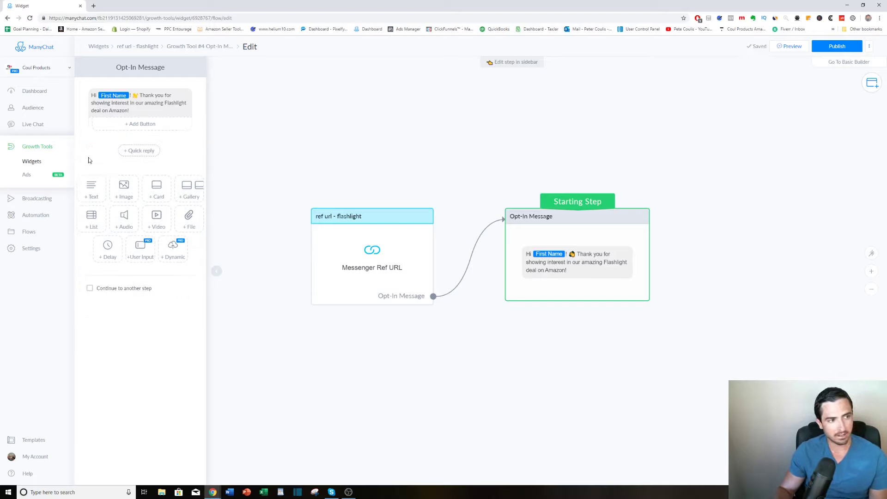
left_click(108, 250)
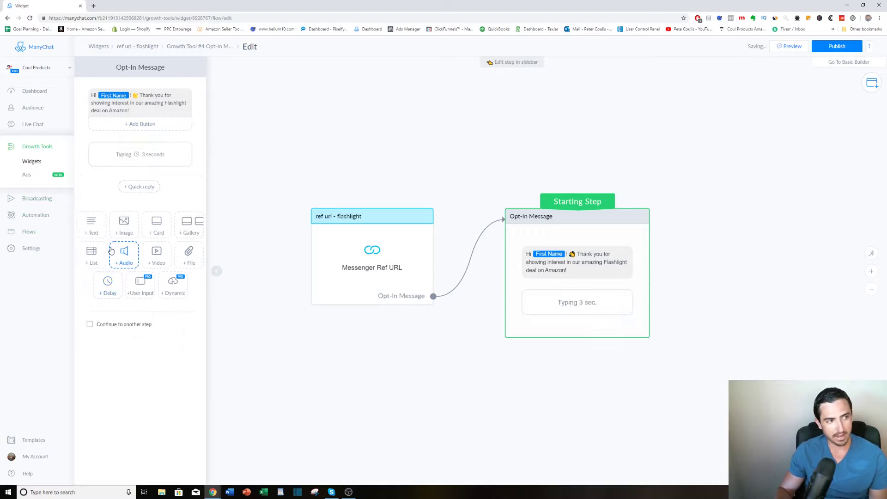
left_click(139, 157)
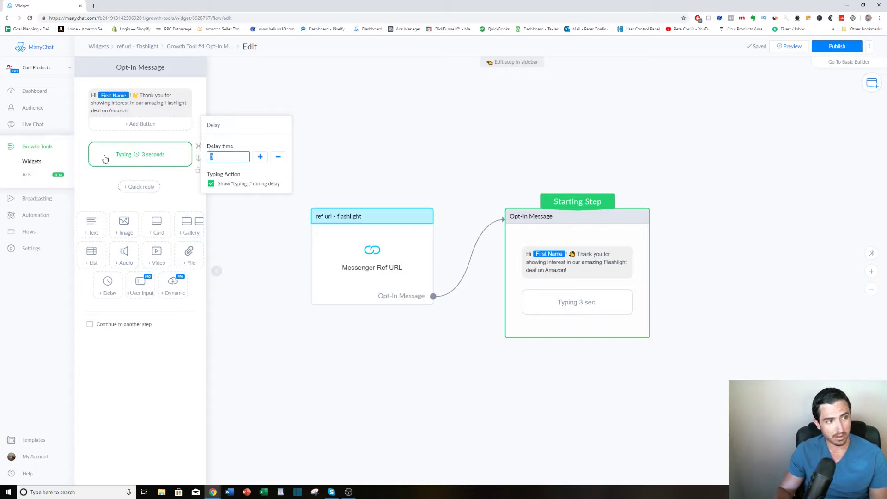
left_click(97, 181)
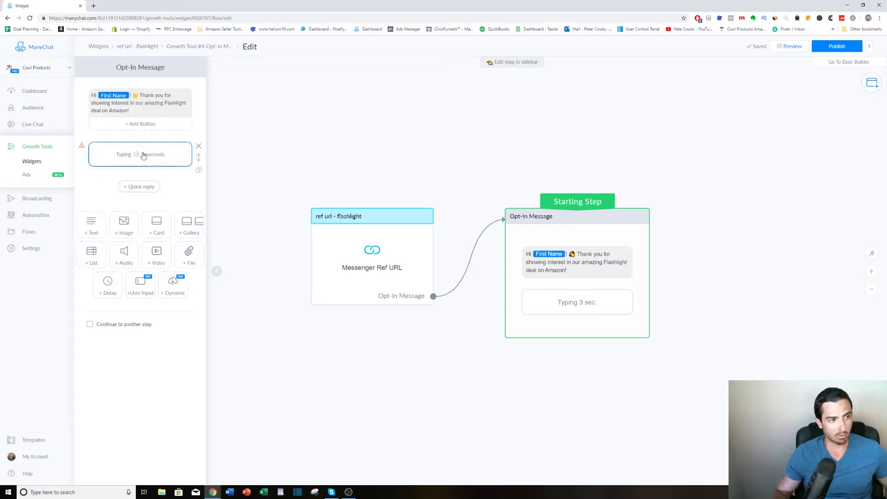
Add a text block after the delay reading "Click the link below to claim yours now! Before we run out".
left_click(92, 225)
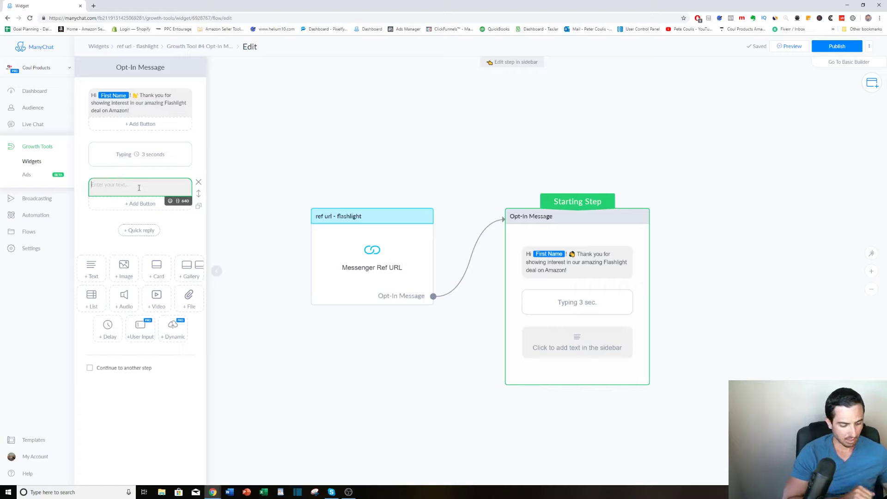
type("Click the")
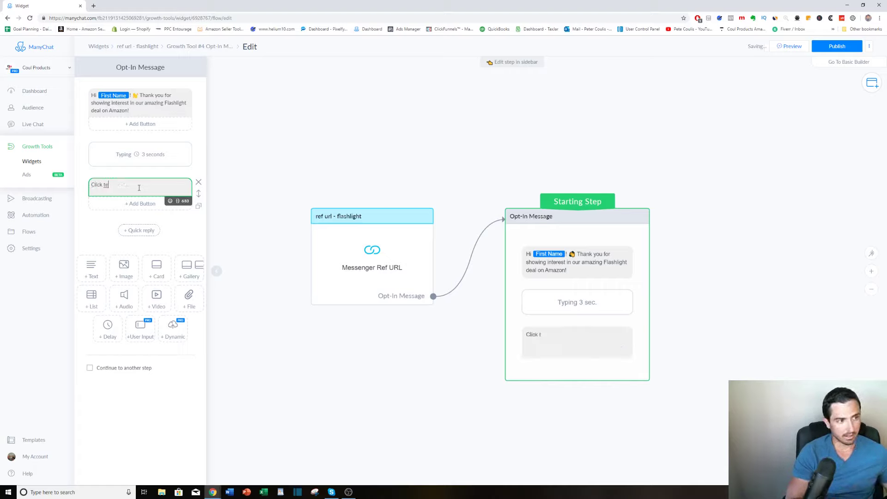
type(" link")
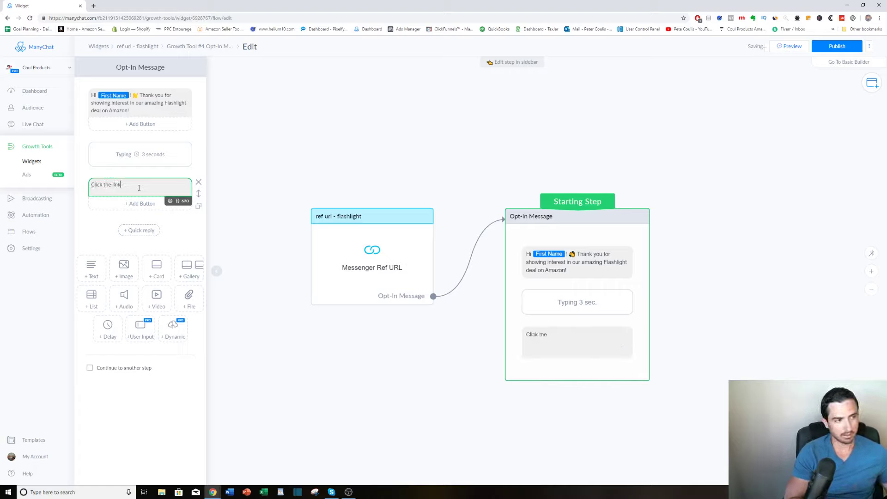
type(" below to")
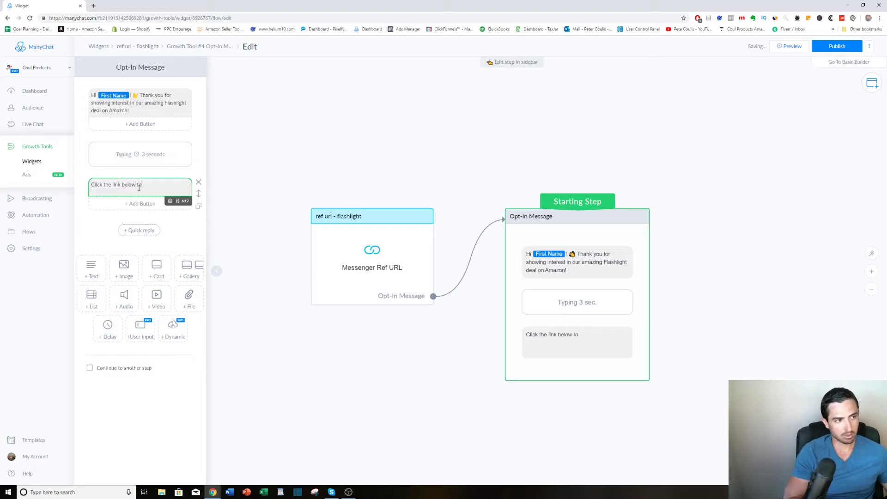
type(" claim")
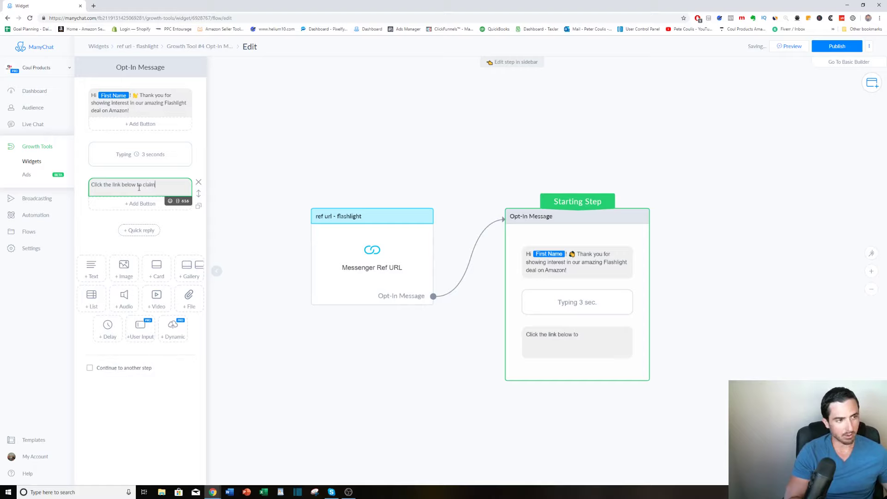
type(" yours now")
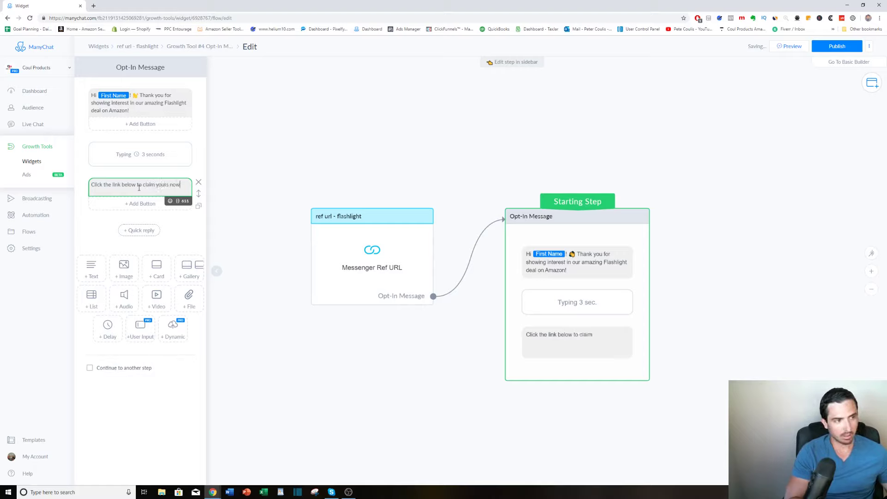
type("!")
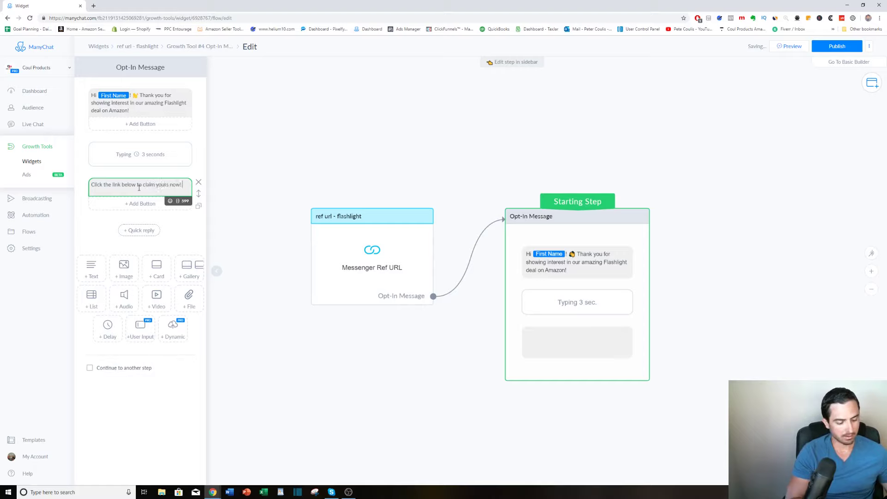
type(" Before we run out")
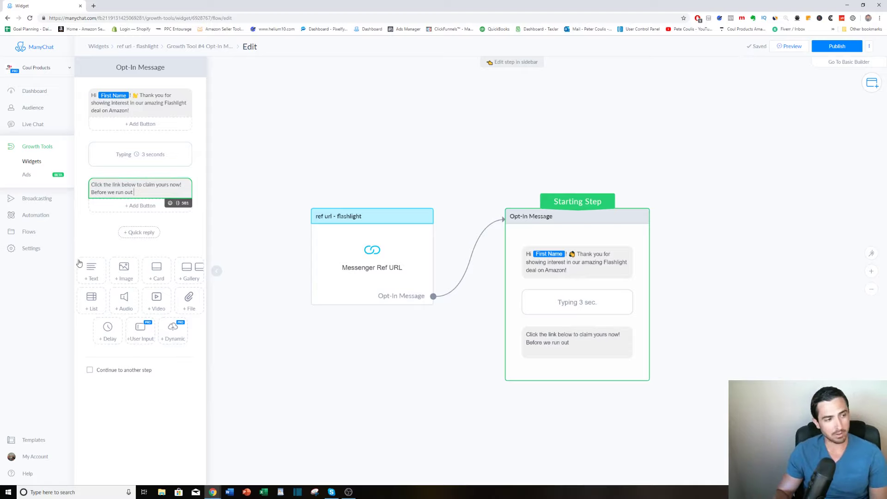
Append two downward-pointing hand emojis to the "Before we run out" line in the opt-in message's second text block.
left_click(171, 203)
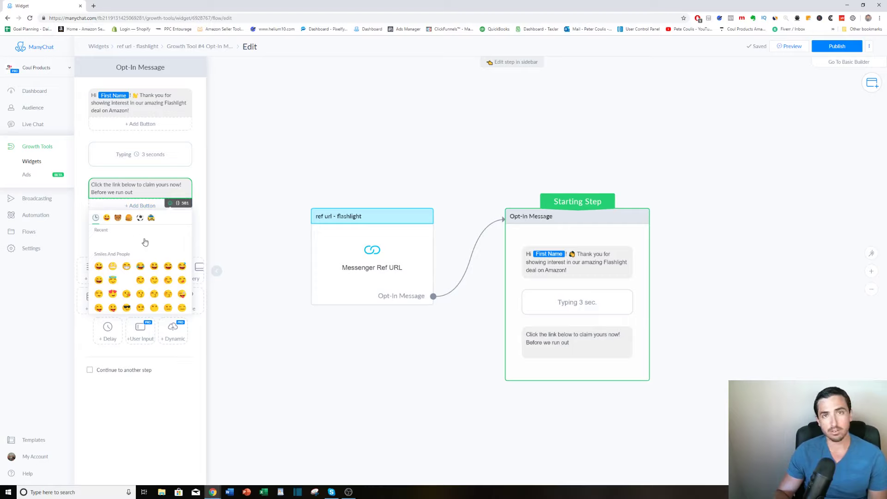
scroll(143, 258, "down", 5)
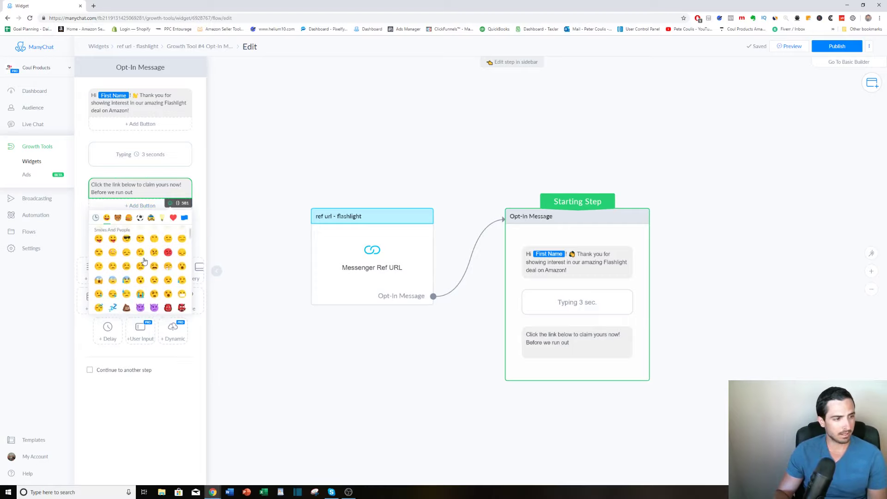
scroll(144, 261, "down", 1)
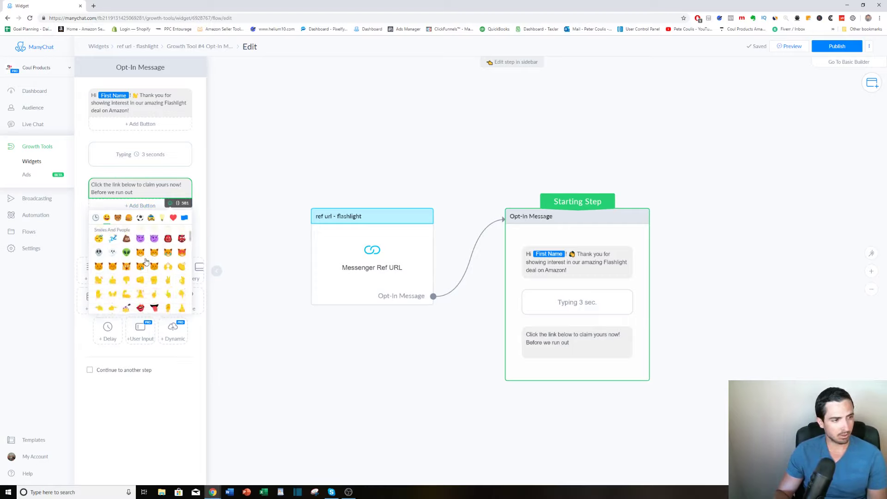
left_click(183, 294)
left_click(183, 295)
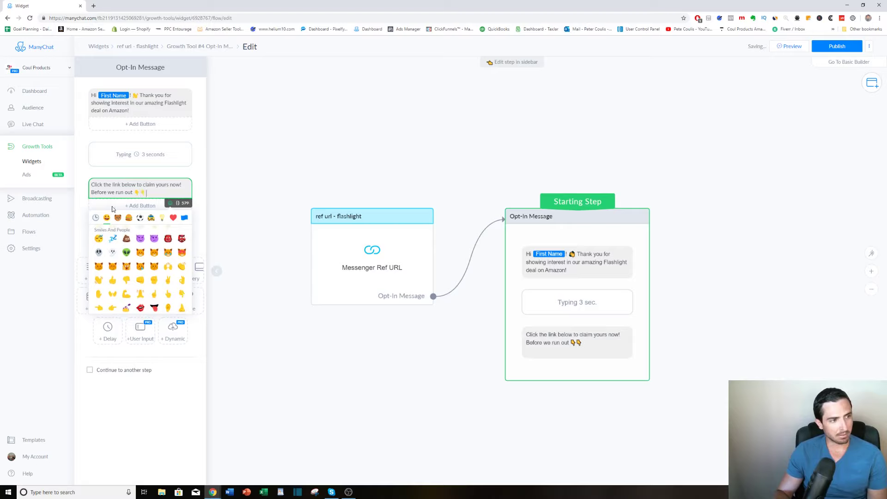
left_click(91, 173)
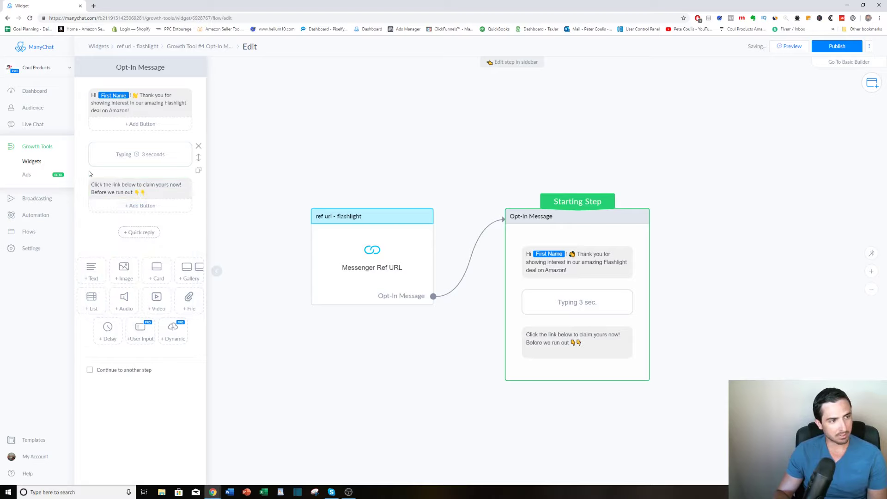
Add a button titled "Get My Flashlight!" below the second text block of the opt-in message.
left_click(139, 206)
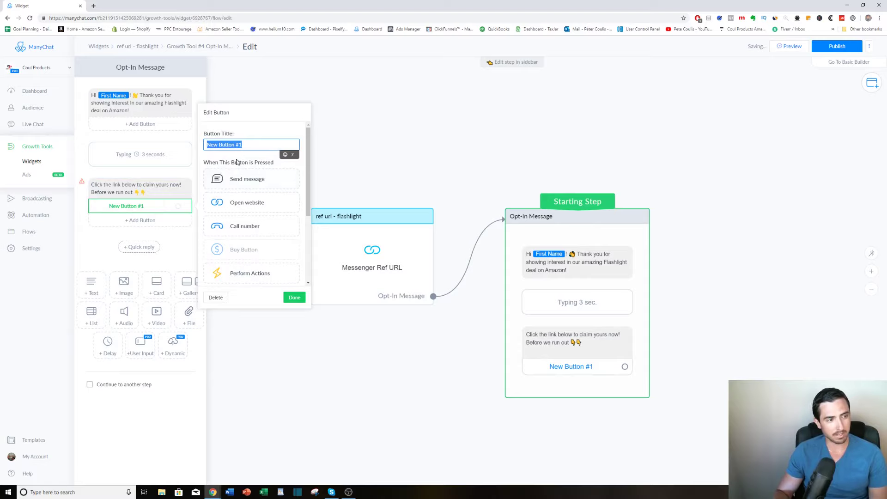
left_click(247, 144)
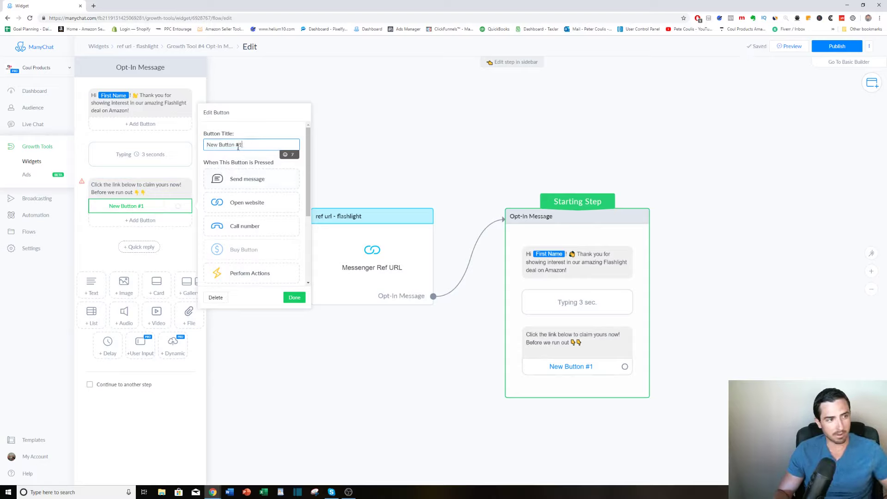
left_click_drag(242, 144, 207, 148)
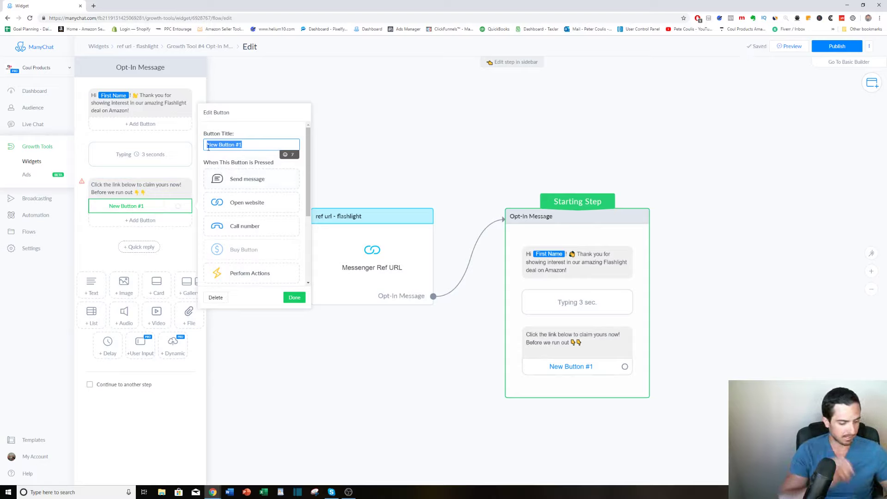
type("cet My ")
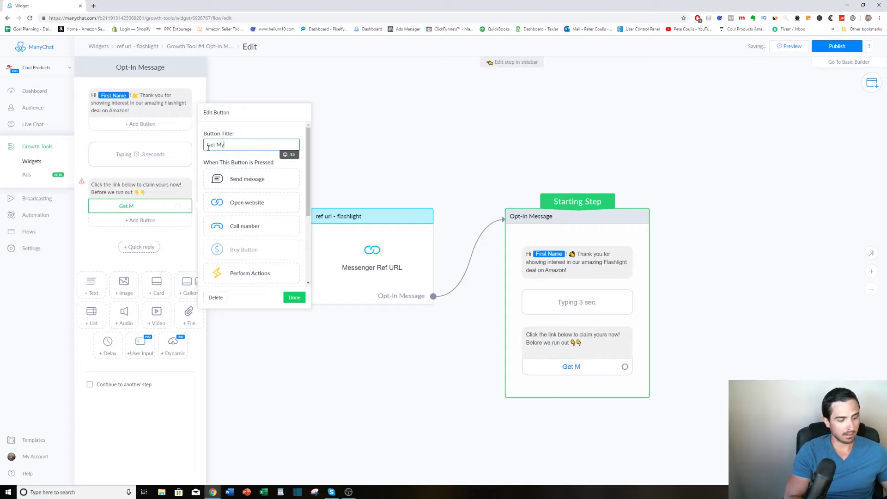
type("Flashlight")
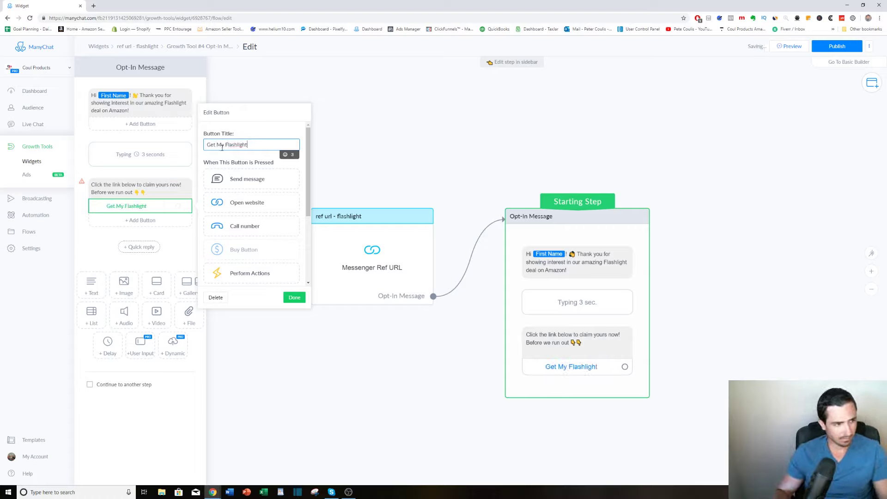
type("!")
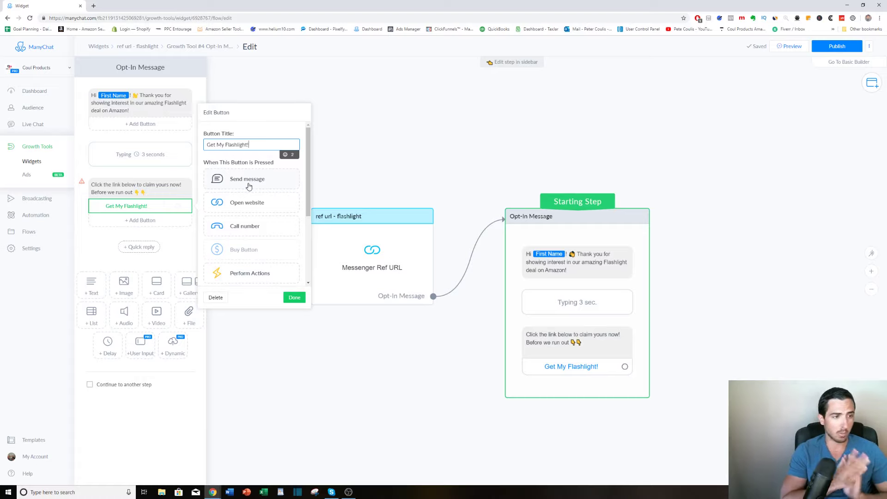
Make the "Get My Flashlight!" button open a website with the address amazon.com.
scroll(250, 226, "down", 2)
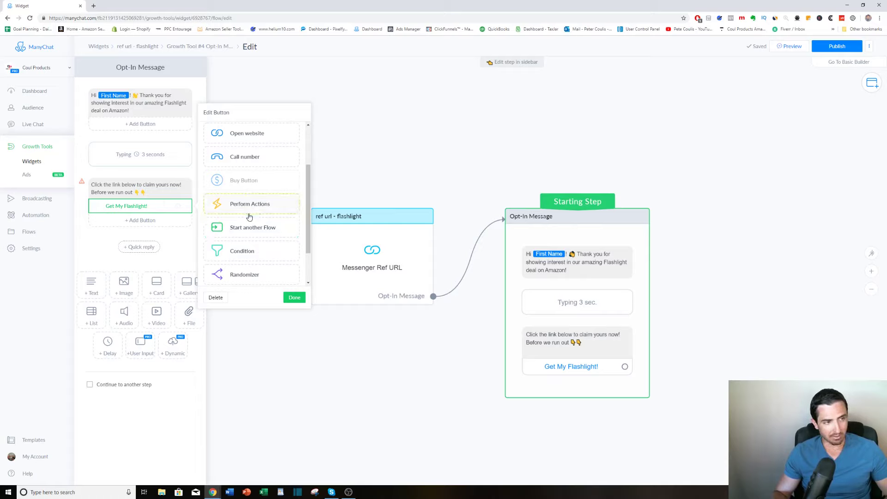
scroll(253, 250, "down", 1)
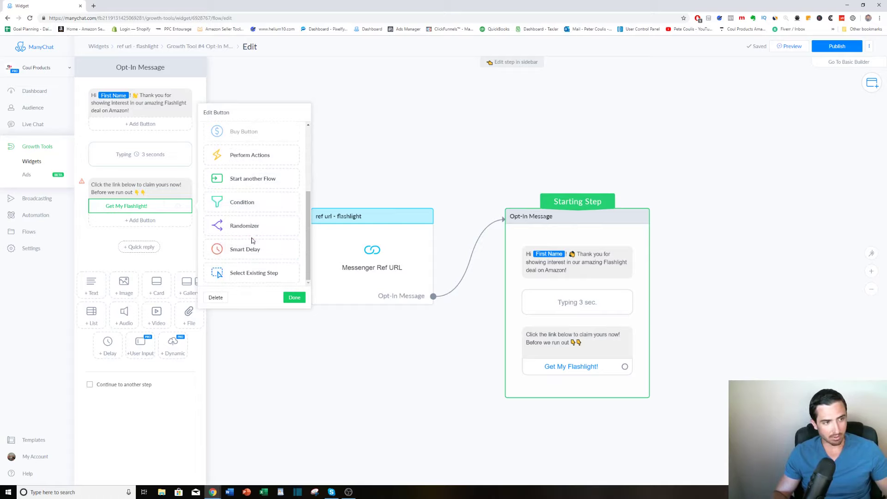
scroll(257, 256, "up", 3)
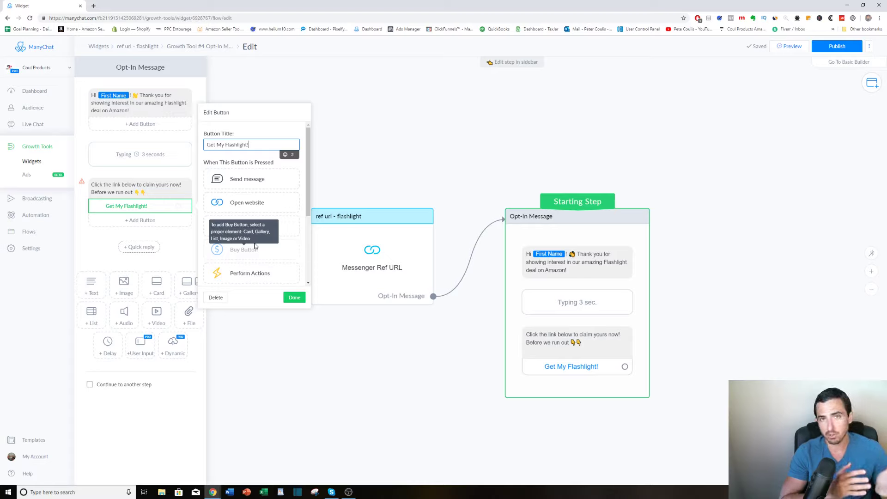
left_click(239, 209)
left_click(239, 208)
left_click(259, 216)
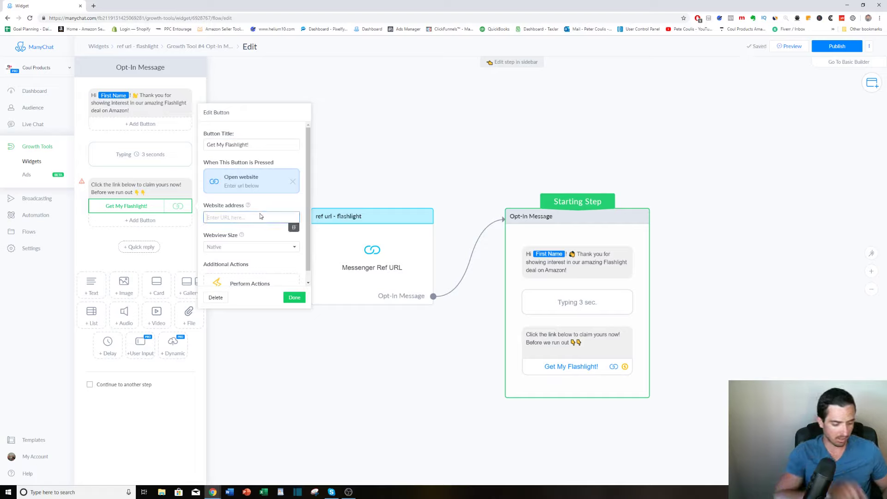
type("amazon.")
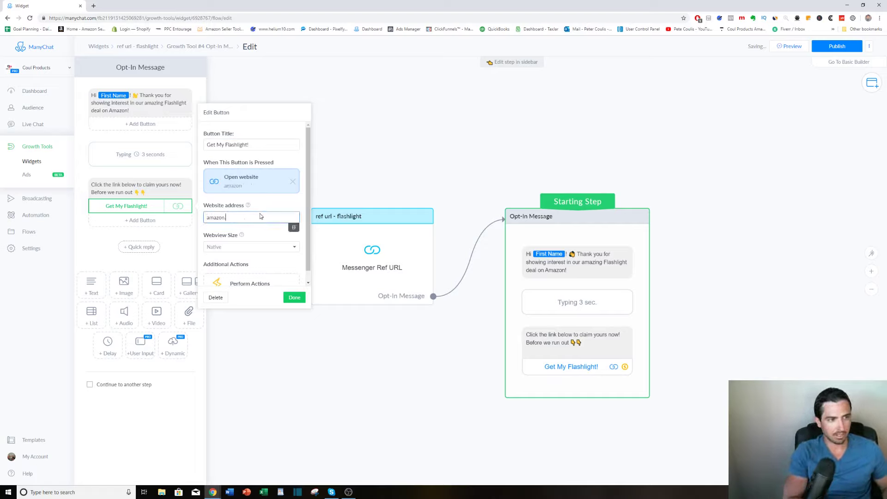
type("com")
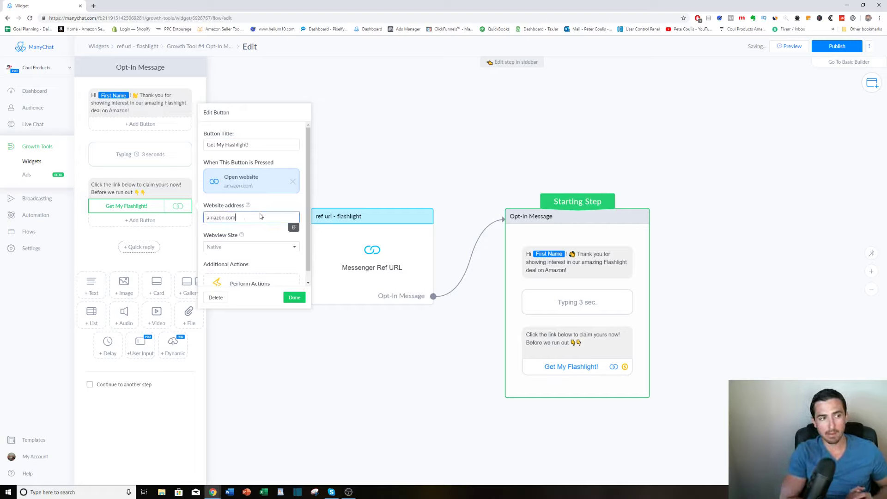
left_click(443, 332)
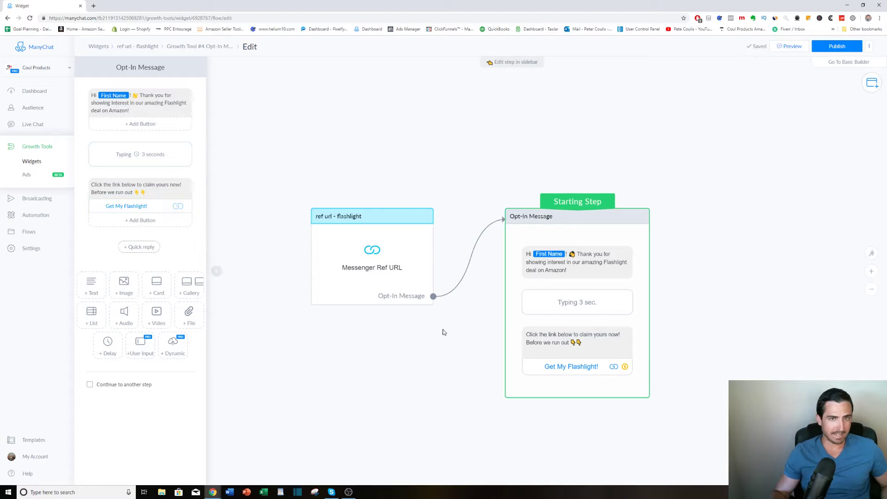
Publish the opt-in message flow and open the setup page of the "ref url - flashlight" growth tool.
left_click(836, 45)
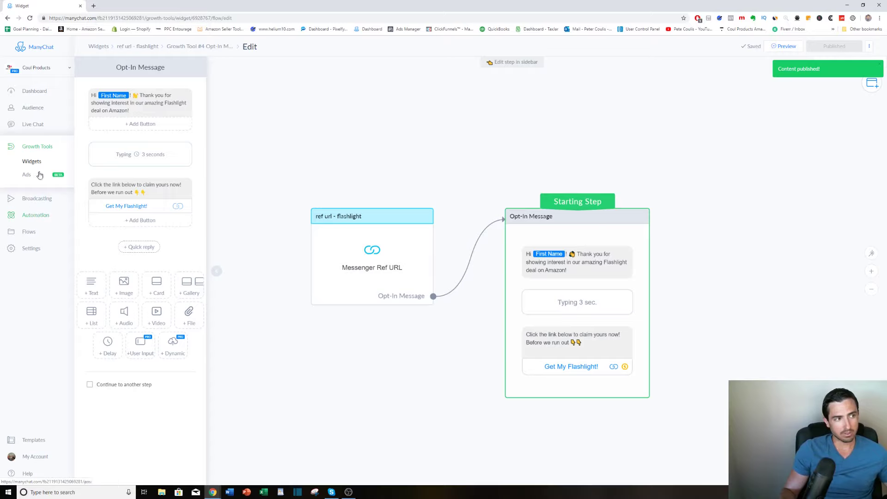
left_click(37, 148)
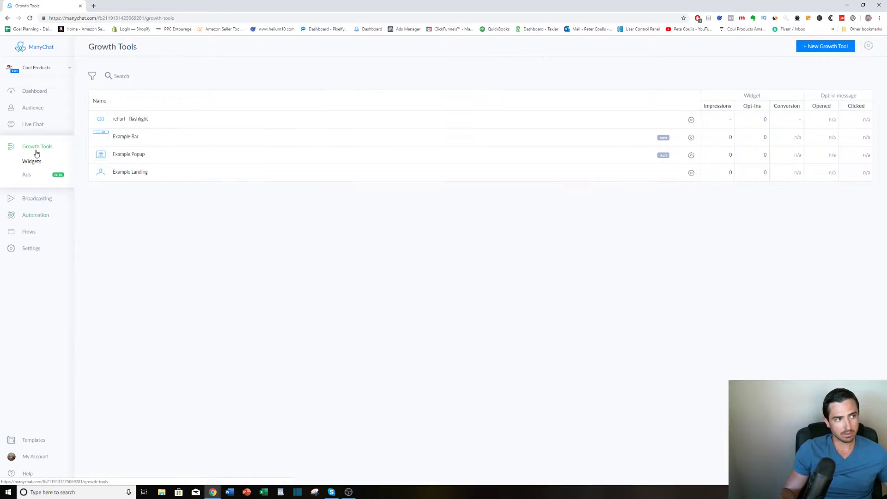
left_click(138, 120)
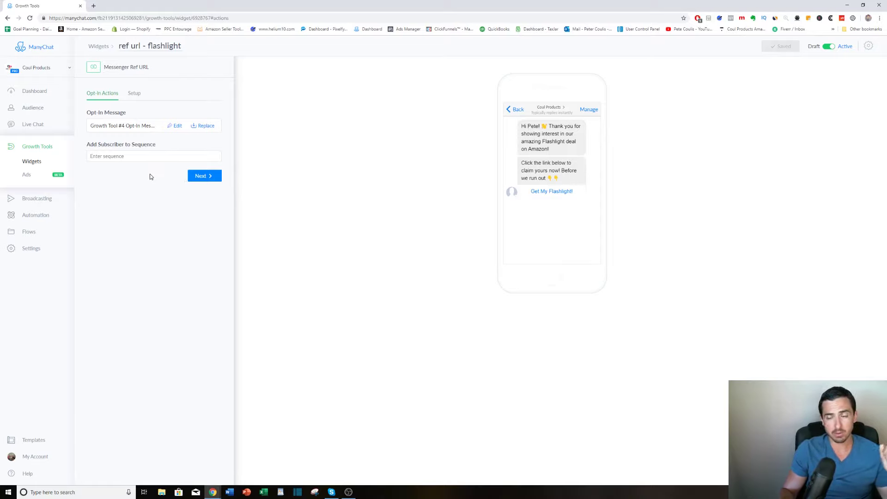
left_click(199, 176)
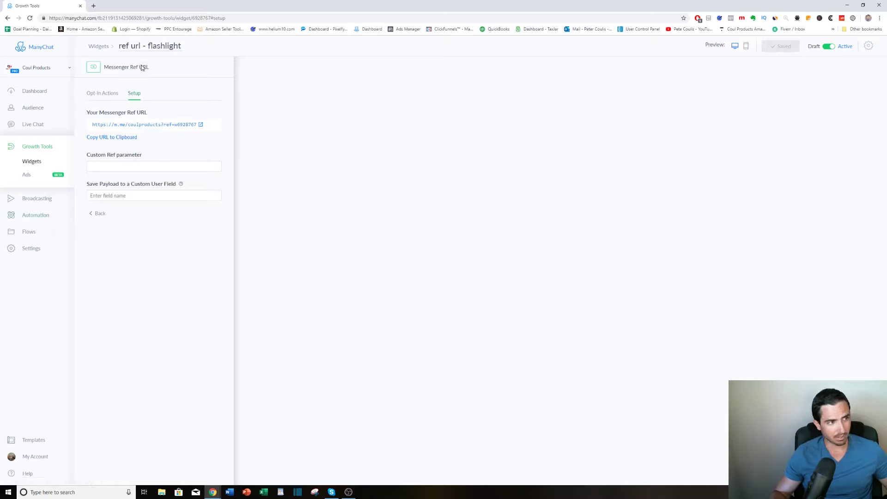
Open the automation's Welcome Message for editing and insert the First Name variable after "Hi" in its text block.
left_click(38, 216)
left_click(38, 222)
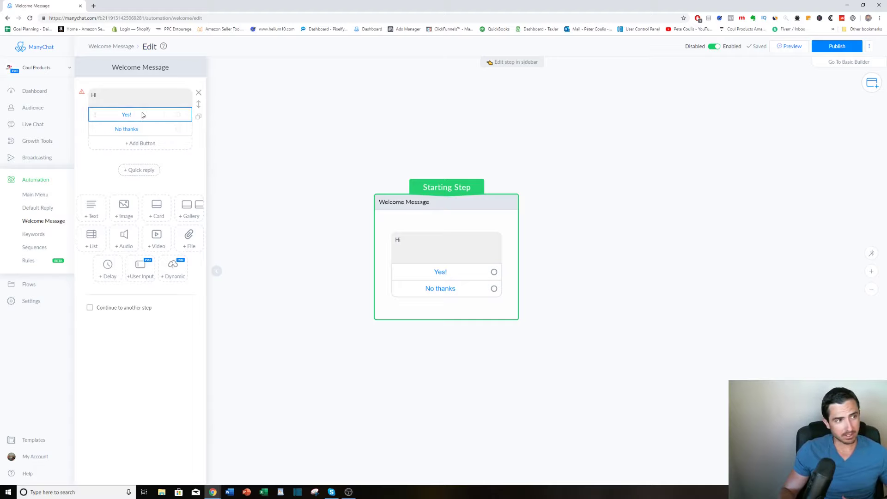
left_click(113, 100)
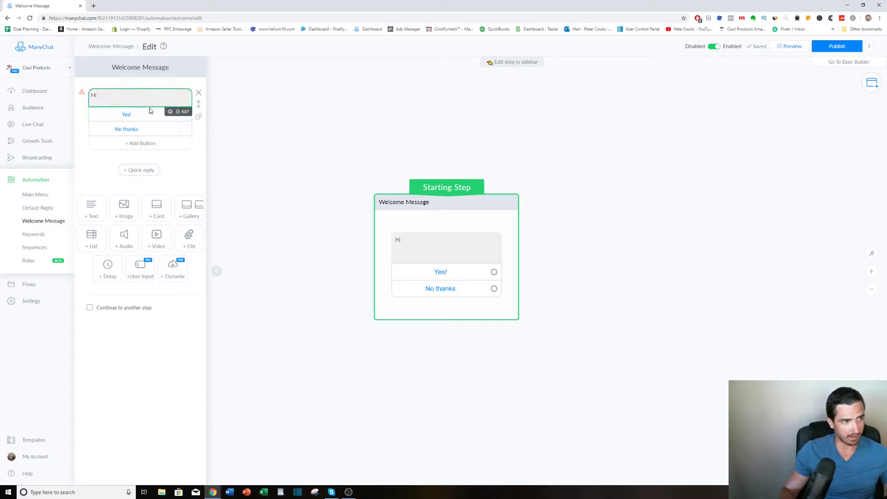
left_click(170, 113)
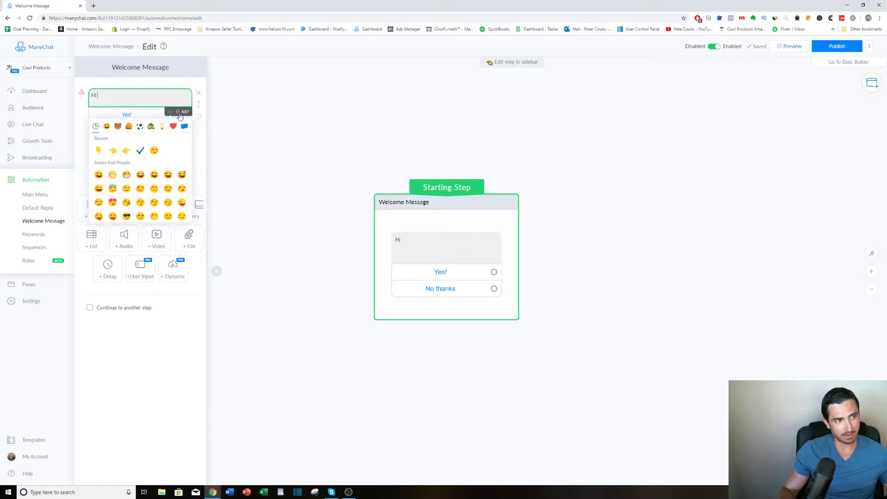
left_click(179, 113)
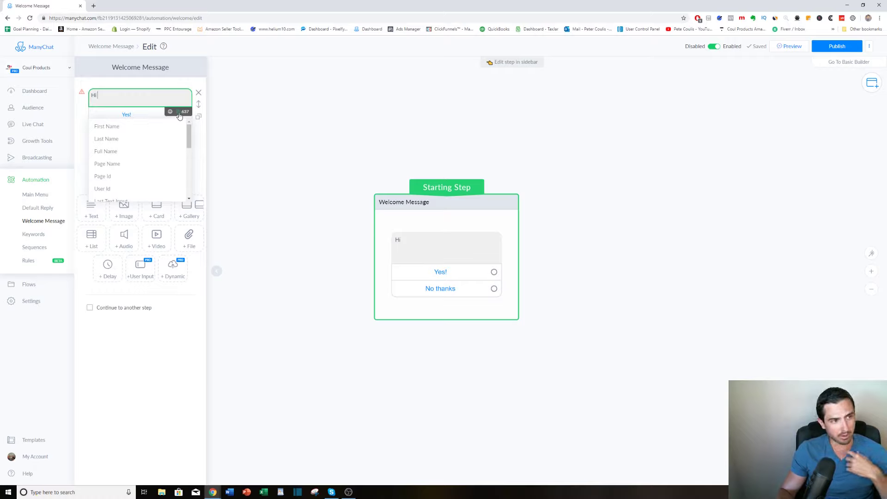
left_click(116, 126)
left_click(145, 98)
left_click(137, 96)
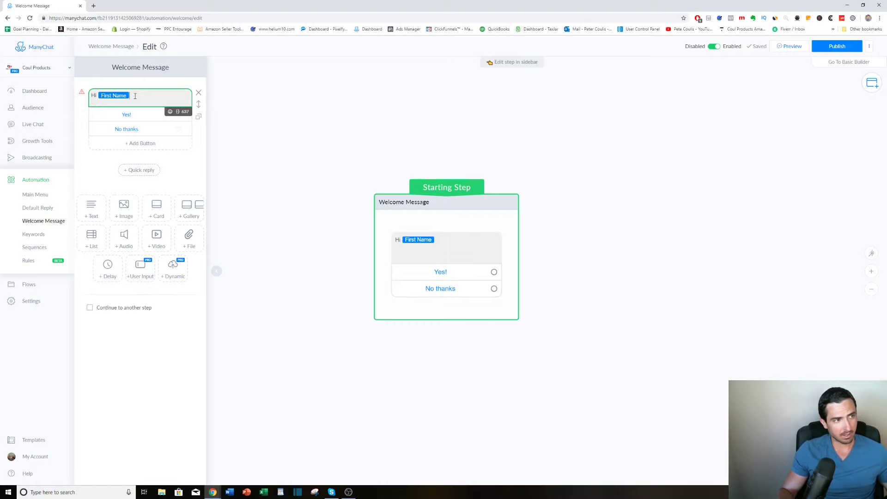
Set the fallback of the welcome message's First Name variable to "there".
left_click(121, 98)
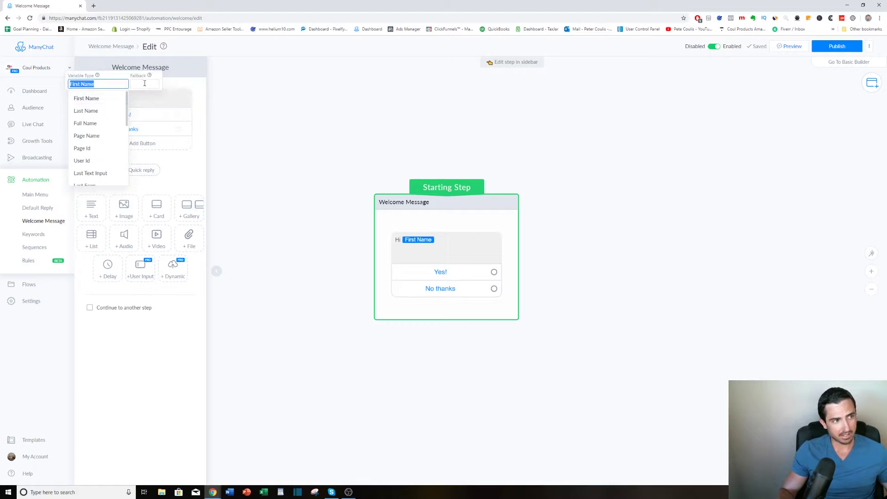
left_click(145, 83)
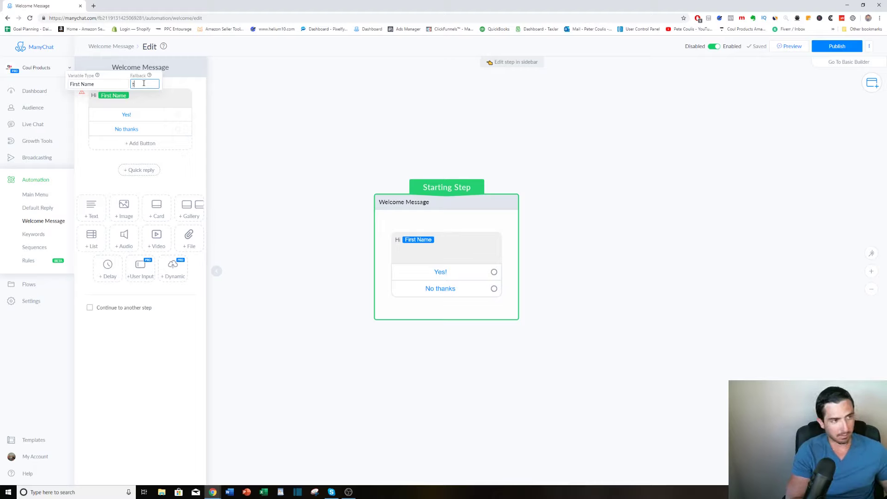
type("there")
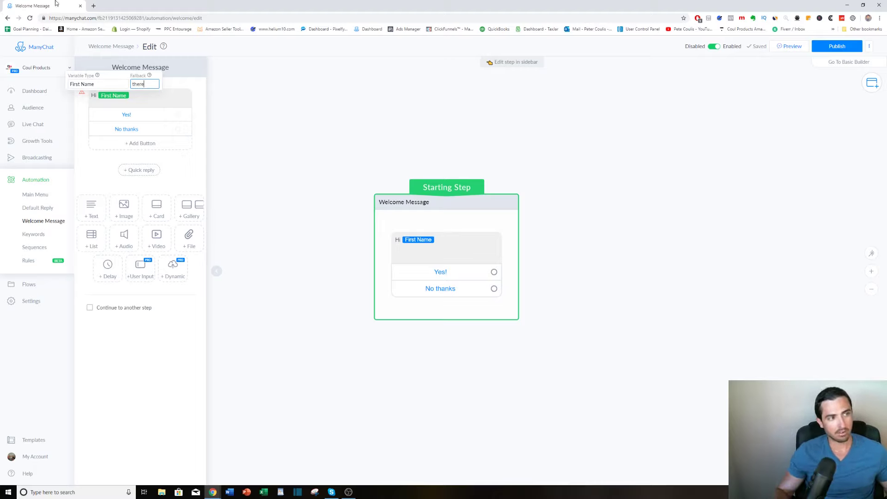
Continue the welcome text after the First Name variable with "! Would you be interested in our current Deep Discount Amazon deal?".
left_click(142, 96)
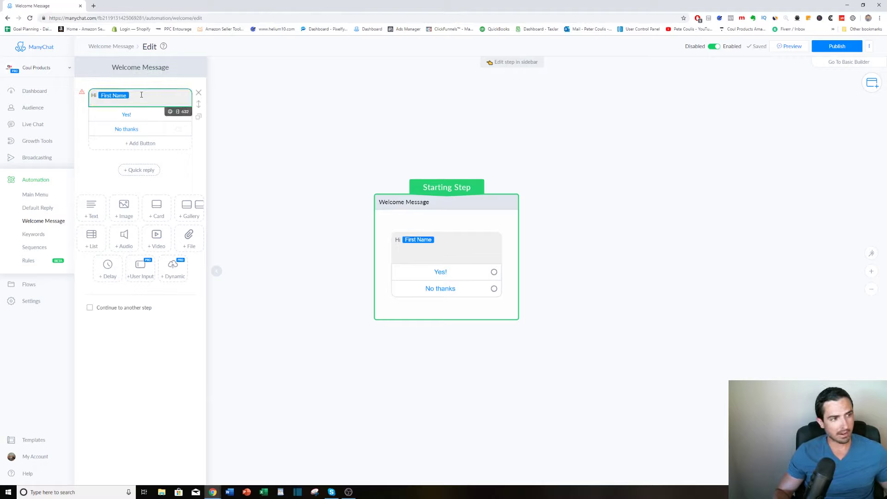
type("! Thanks")
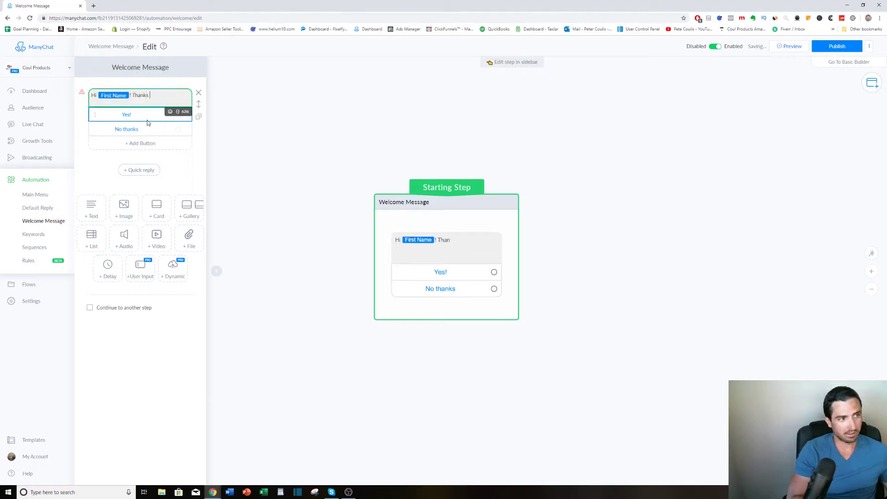
key("BackSpace")
key("BackSpace")
key("BackSpace")
key("BackSpace")
key("BackSpace")
key("BackSpace")
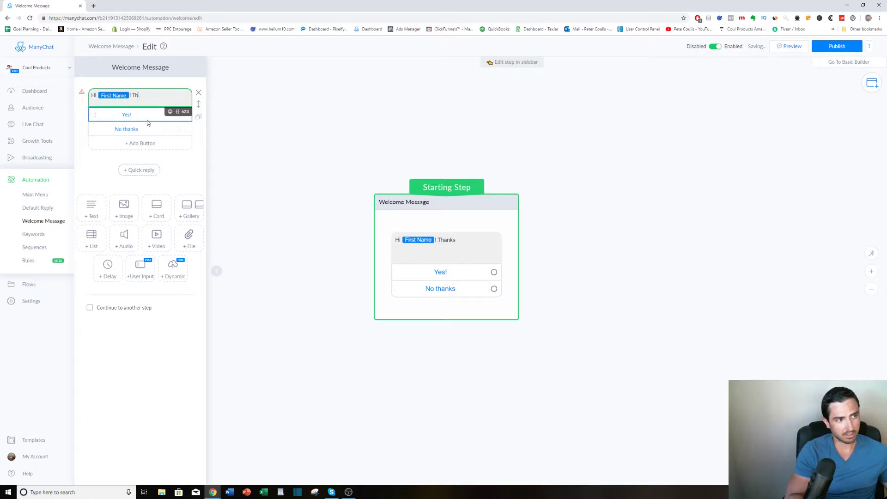
type("Wou")
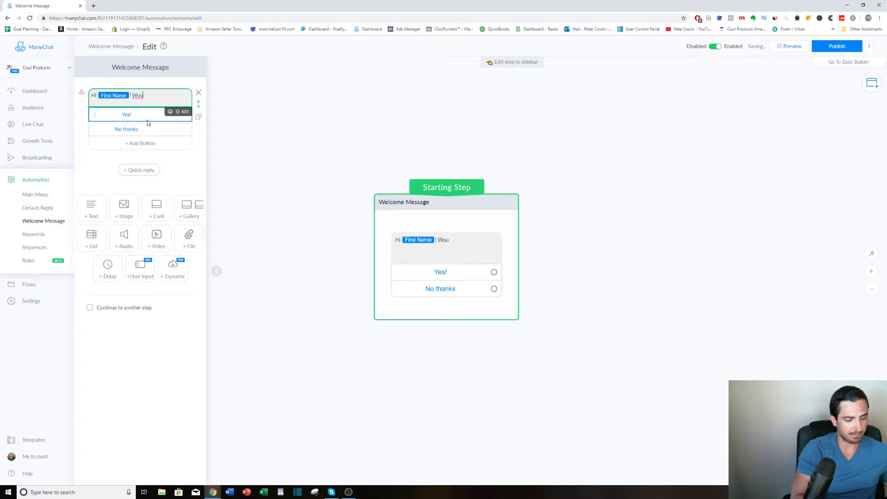
type("ld you be int")
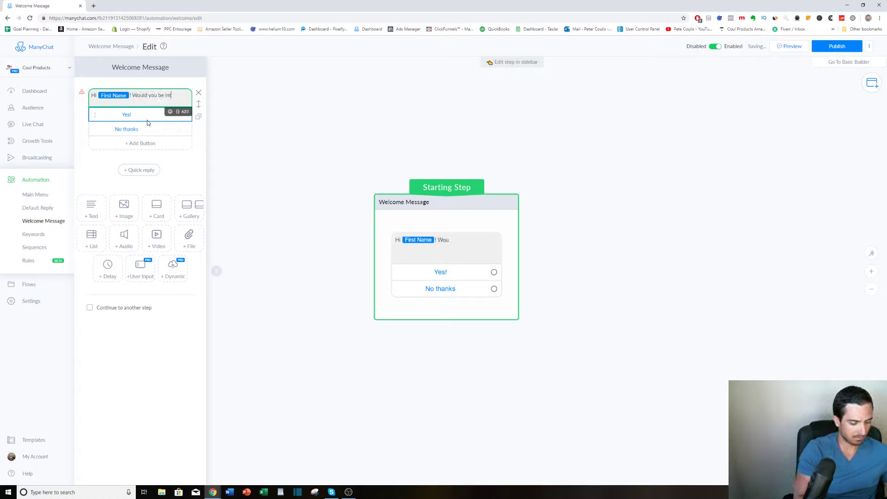
type("erested in")
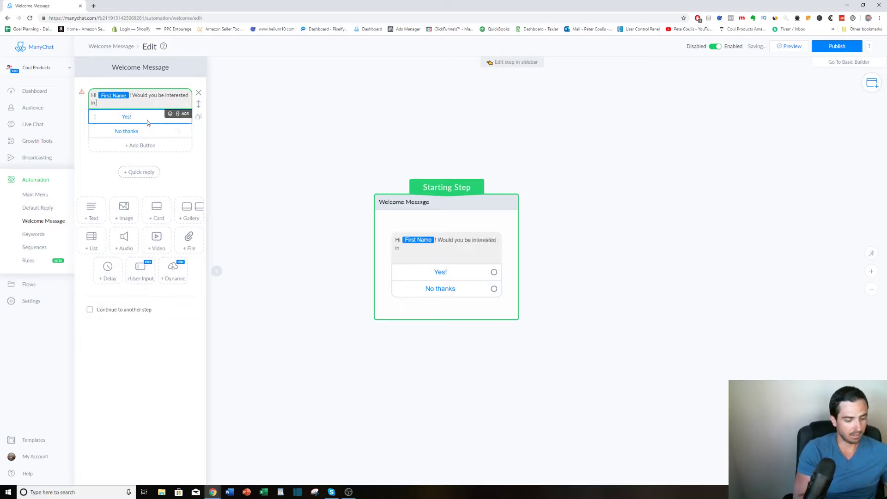
type(" our current 1")
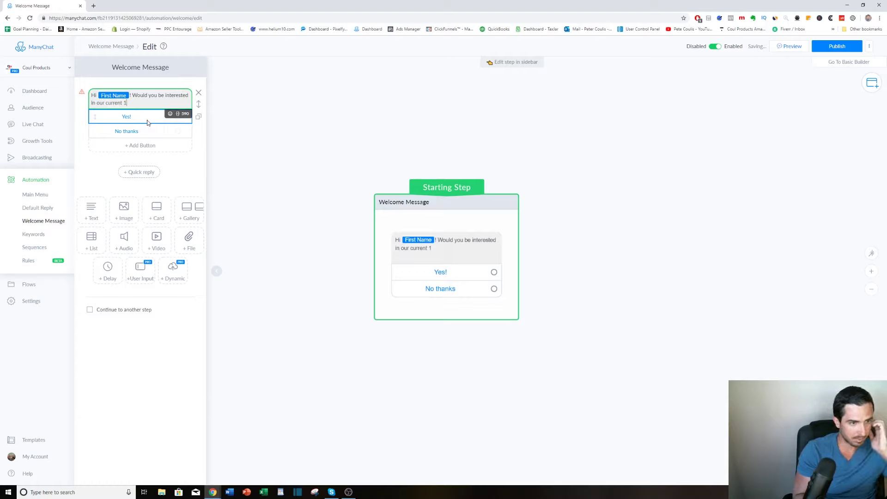
key("BackSpace")
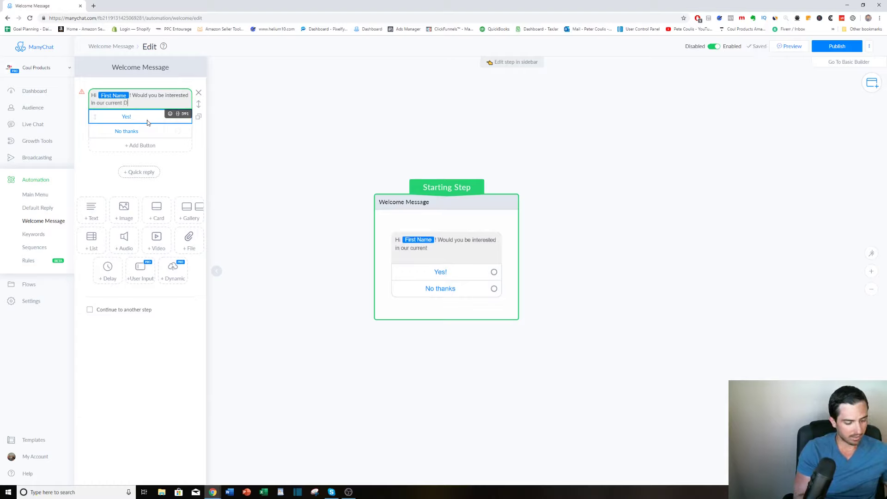
type("Deep Discount Amazo")
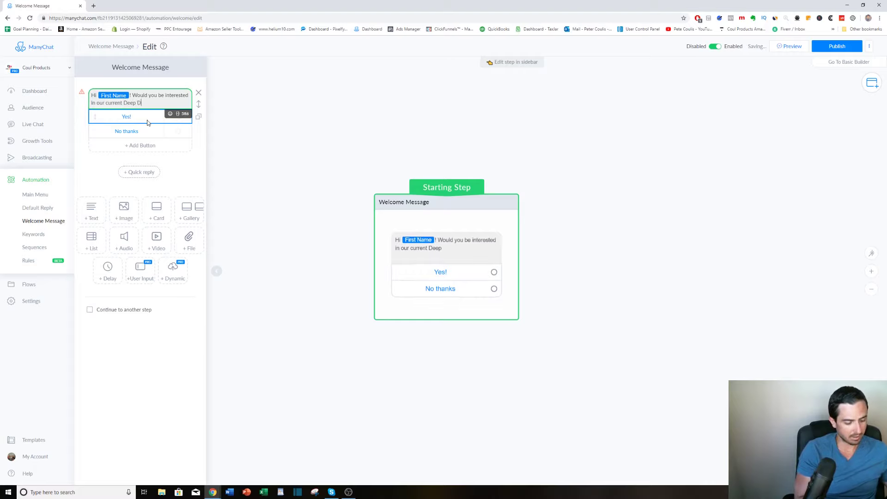
type("n")
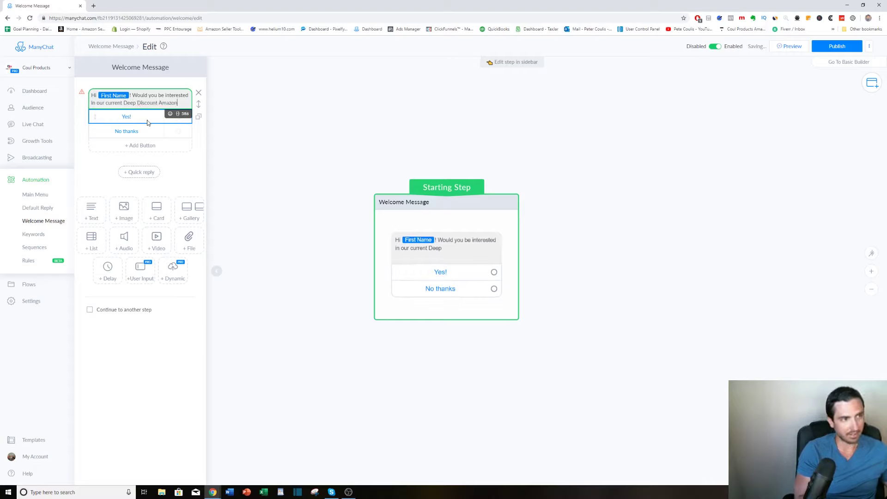
type(" deal")
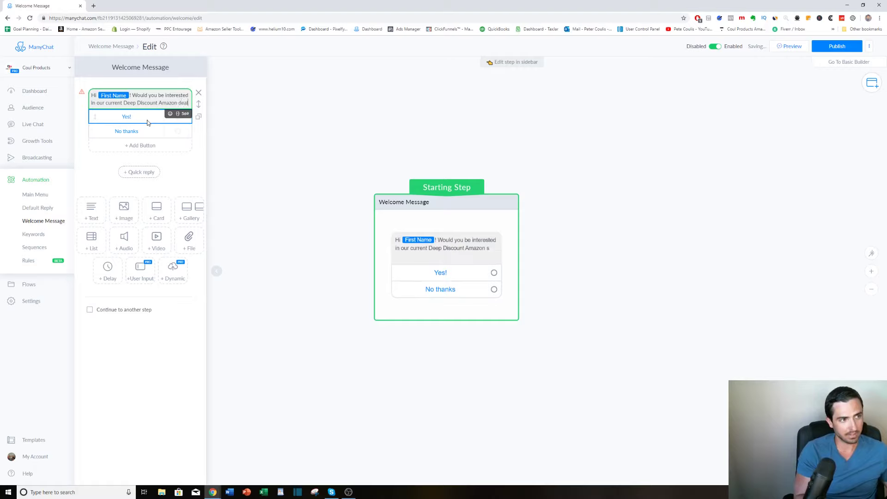
type("?")
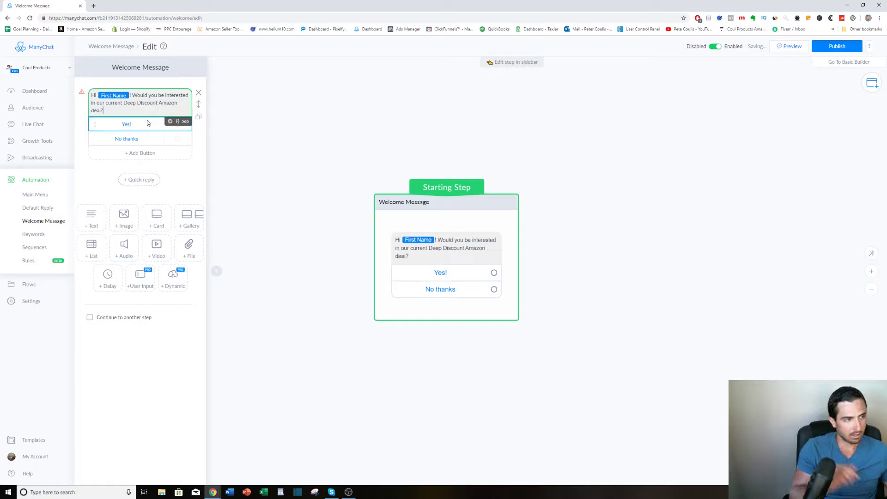
type(" If ")
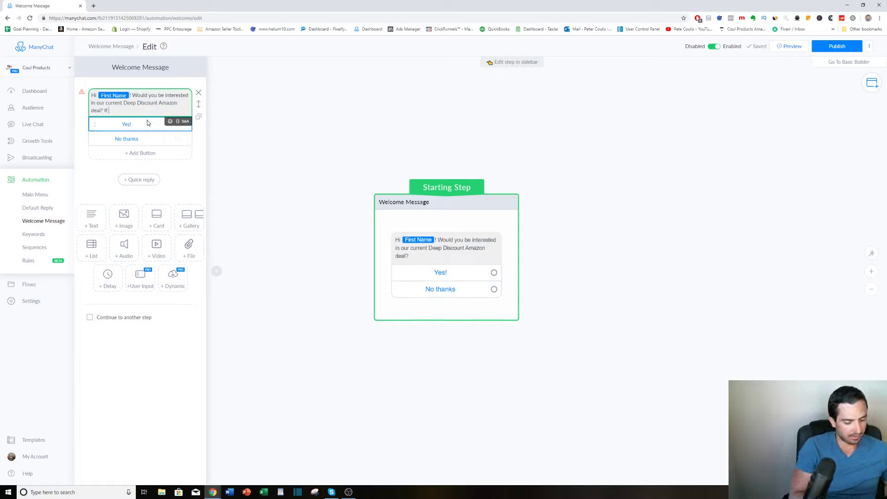
type("so,")
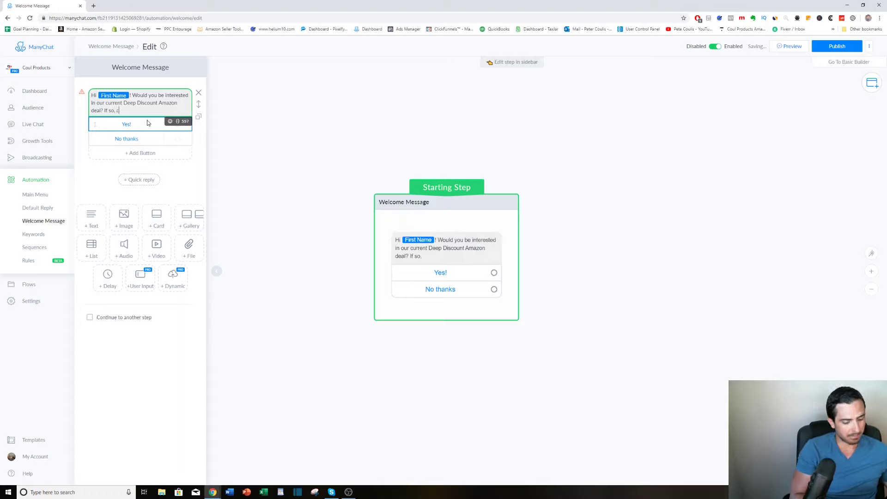
type(" click the b")
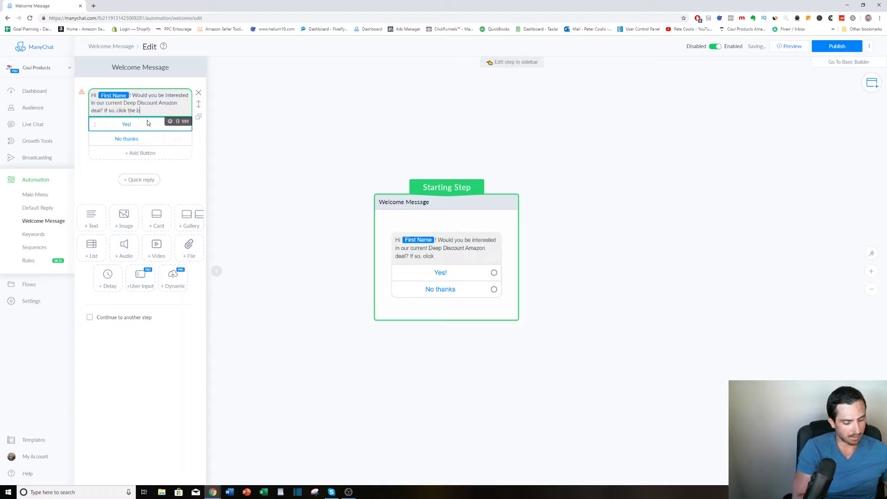
type("utton below ")
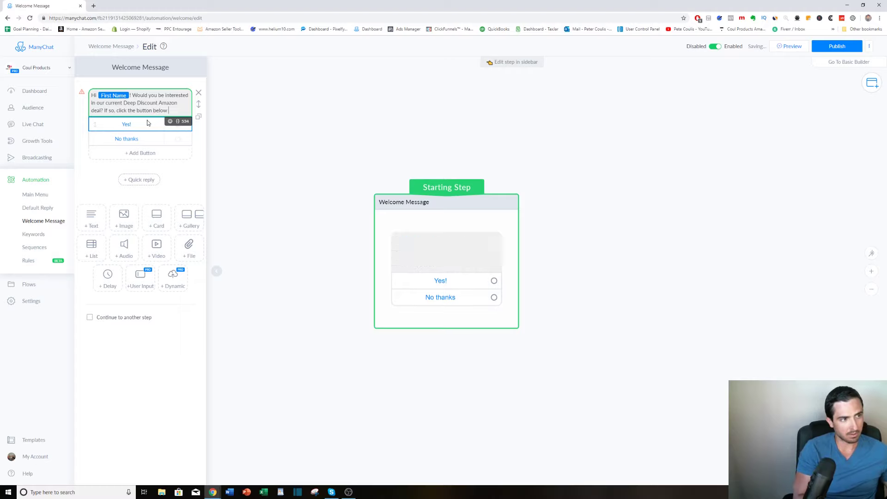
type("and we will ")
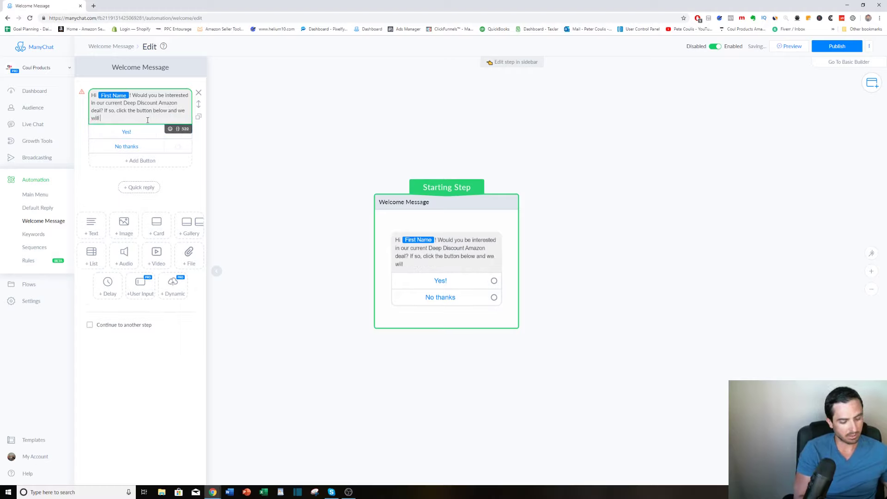
type("hand deliver all")
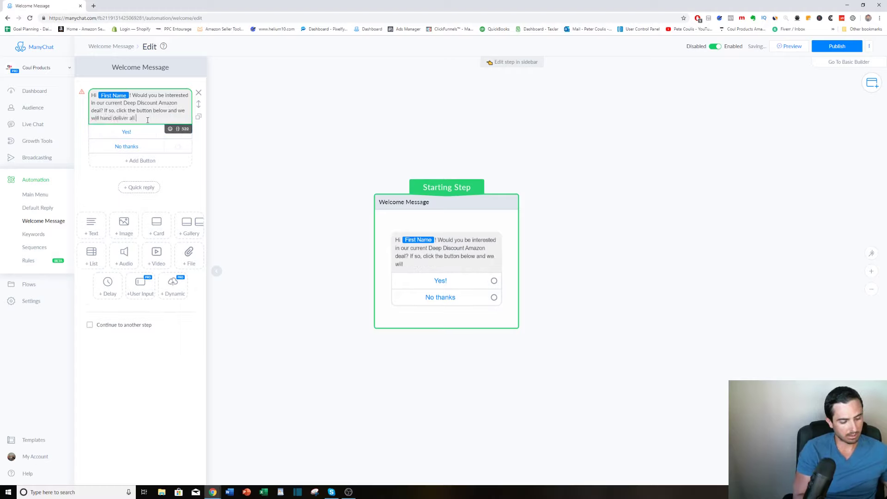
type(" the details!")
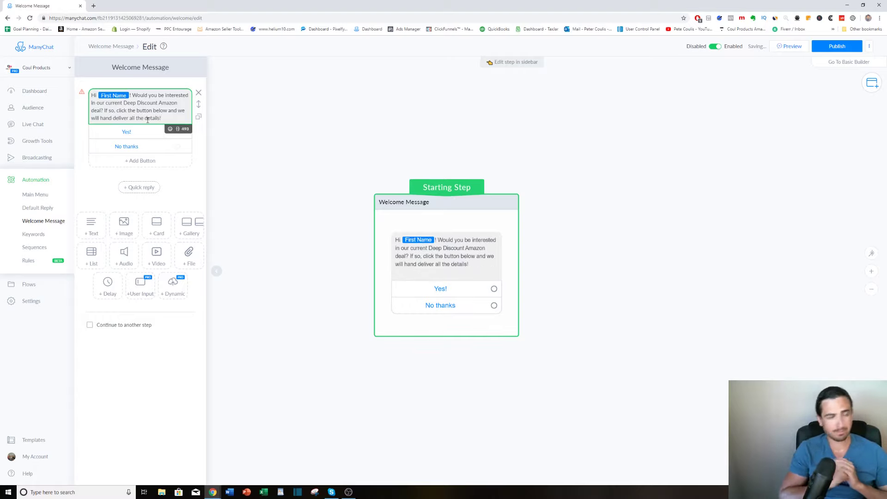
Make the "Yes!" button send a new message, and move that message step slightly up on the canvas.
left_click(130, 132)
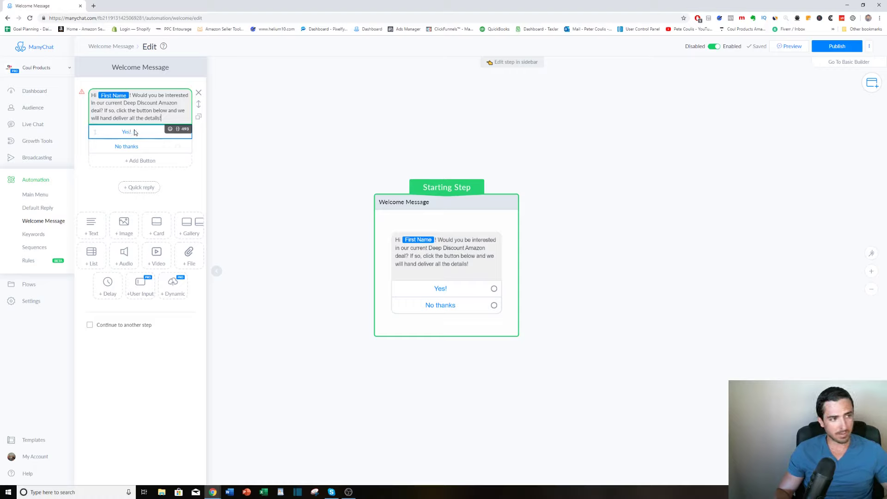
left_click(133, 133)
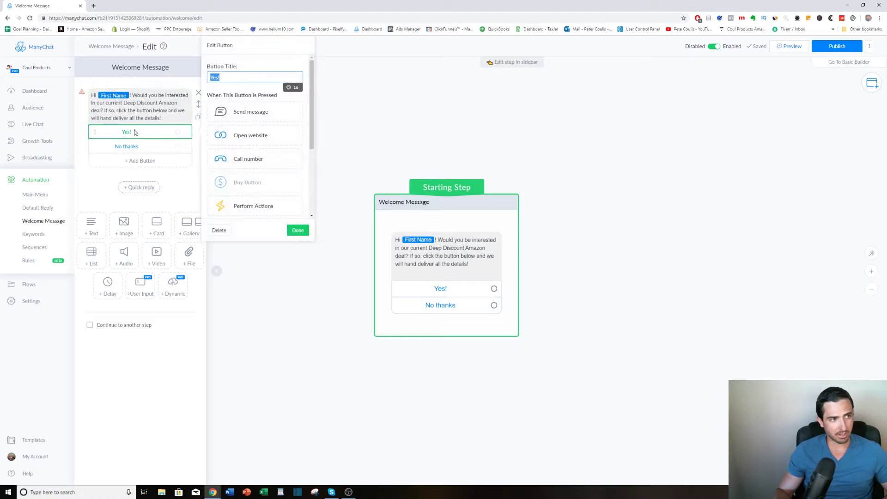
left_click(253, 119)
left_click(253, 115)
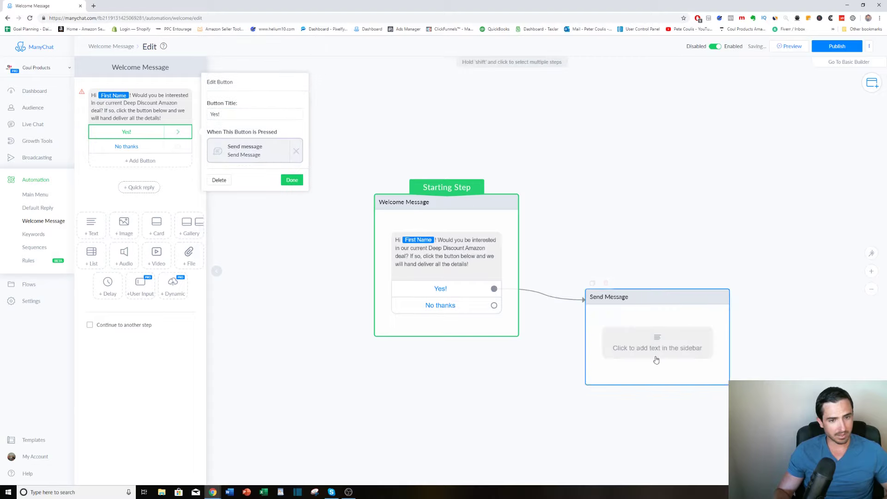
left_click(667, 349)
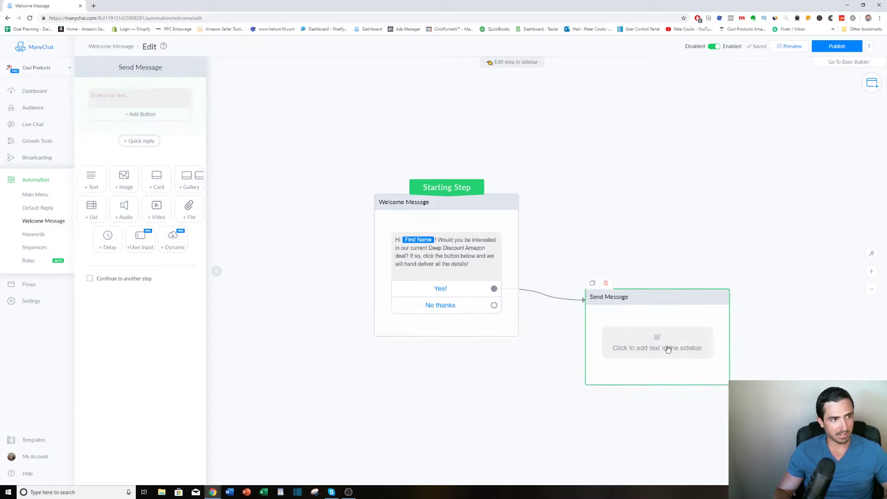
left_click_drag(659, 297, 657, 283)
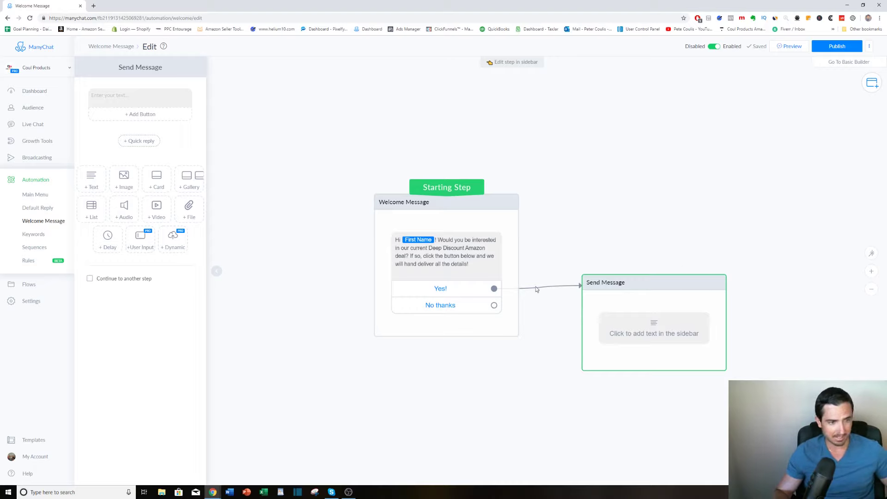
Make the "No thanks" button send another new message and open that message's text block for editing.
left_click(459, 309)
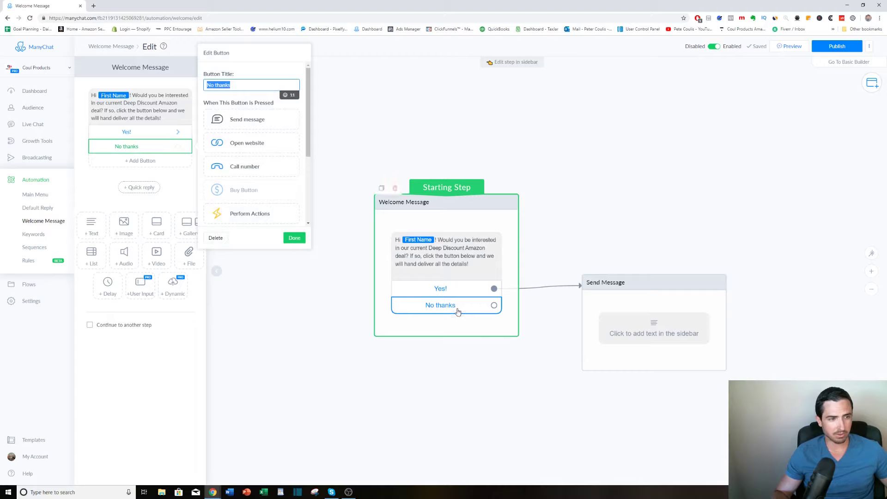
left_click(255, 120)
left_click(635, 325)
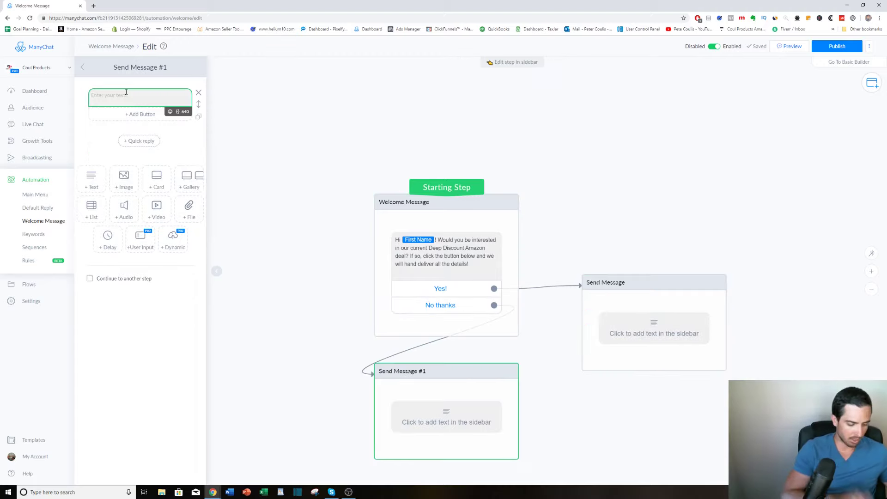
Write "No problem. Stay tuned for more amazing deals down the road, or you can unsubscribe at any time" in the "No thanks" reply.
type("No problem")
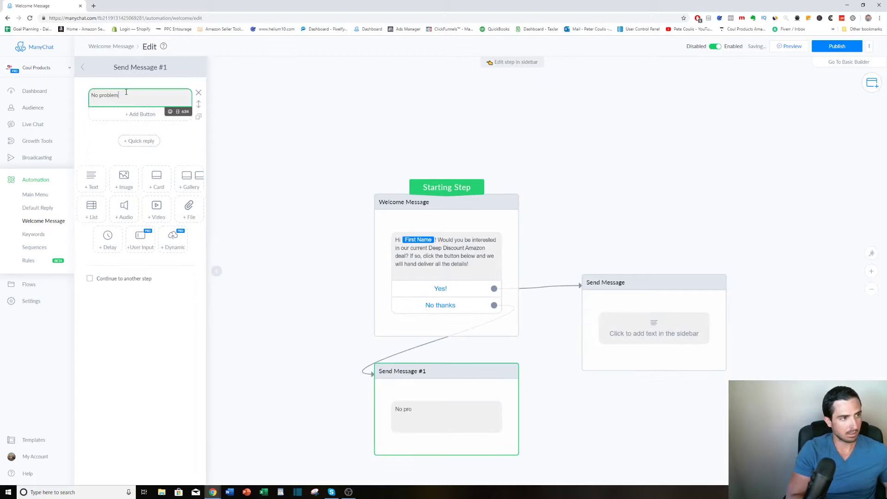
type(". Stay tune")
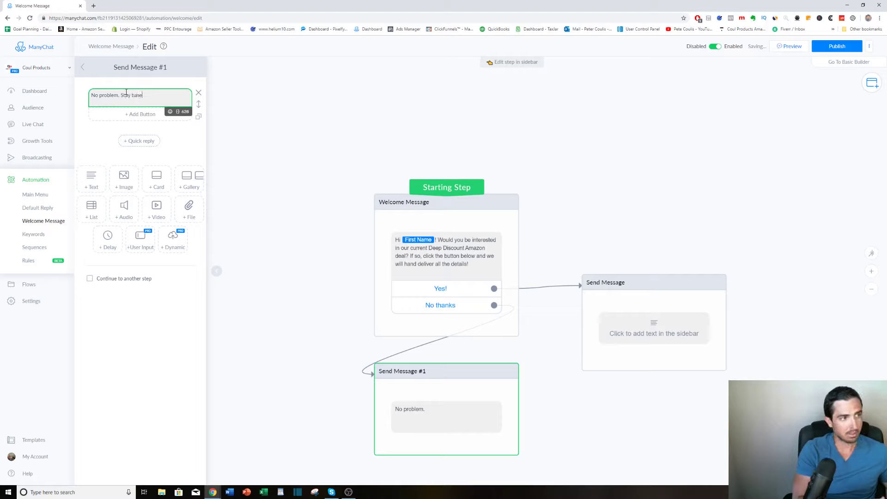
type("d fror more a")
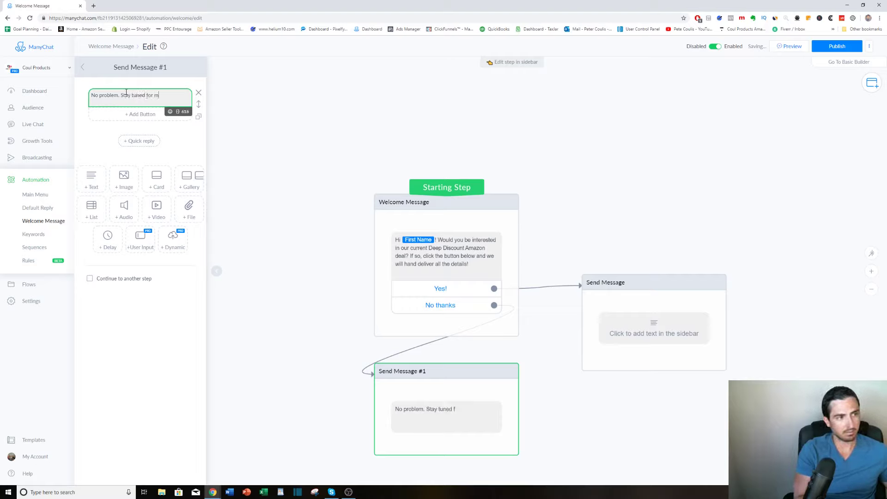
type("ng d")
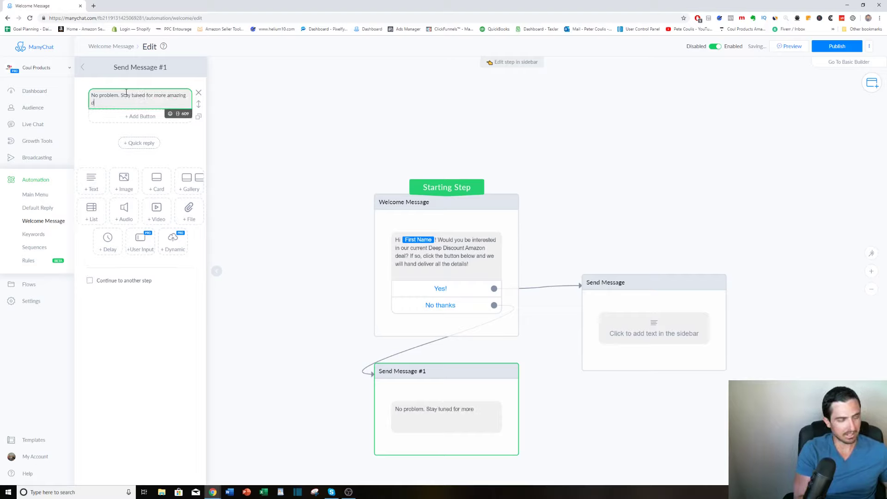
type("eals down the ")
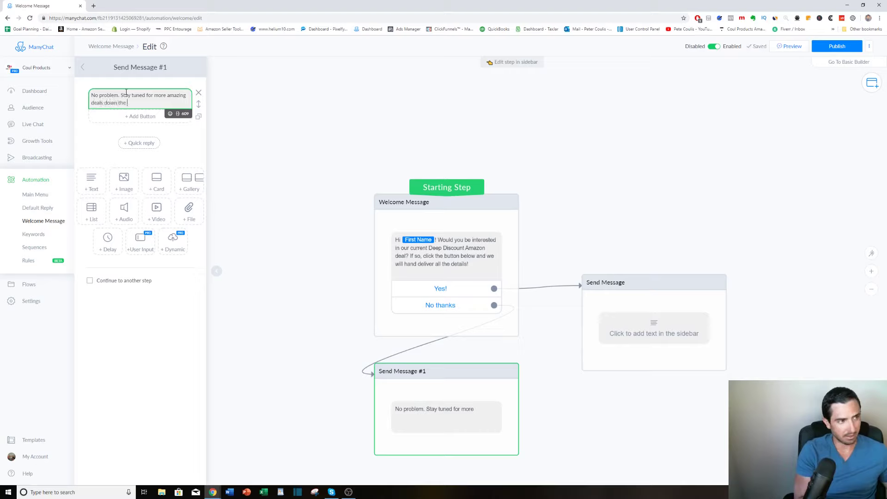
type("road, o")
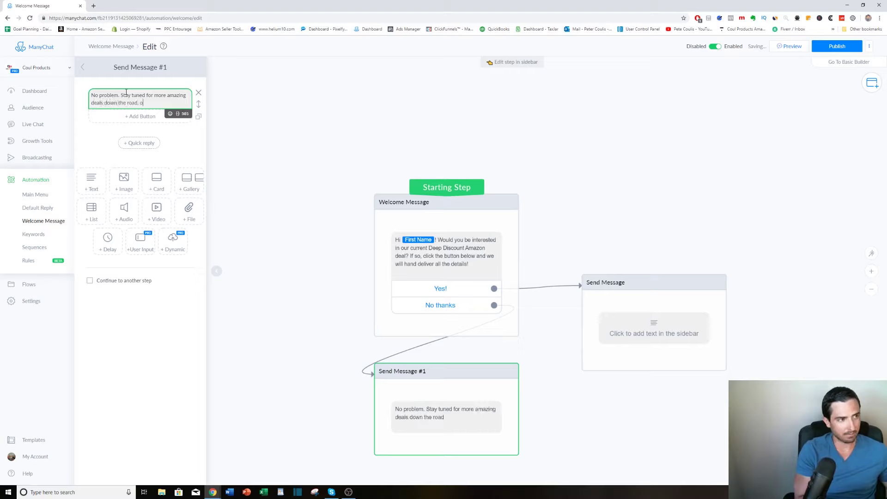
type("r you can u")
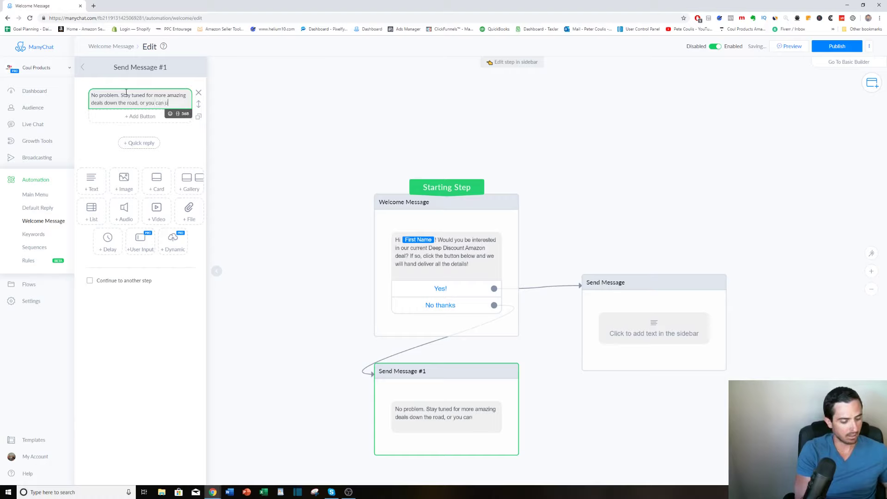
type("nsubscr")
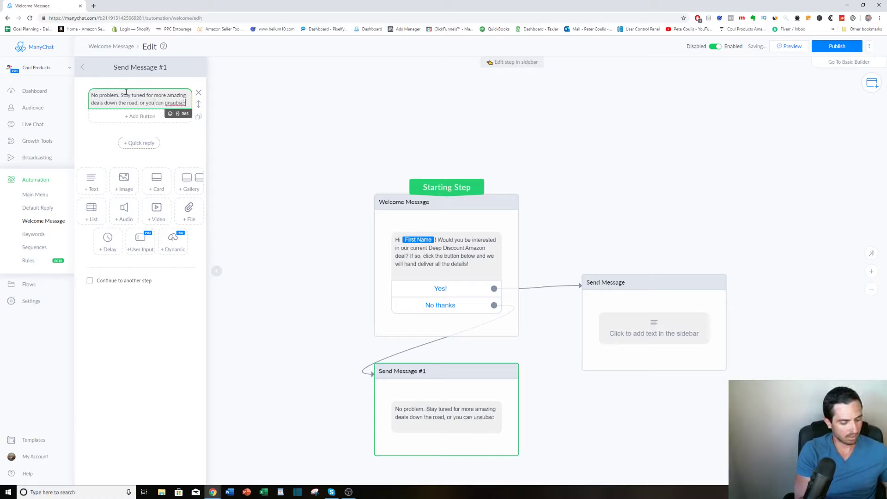
type("ibe at any time")
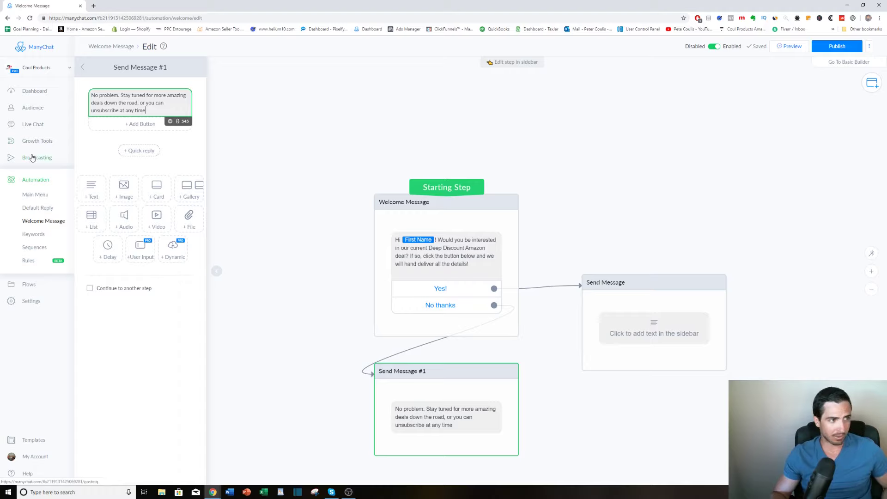
Review the opt-in actions of the "ref url - flashlight" growth tool and return to the automation's Welcome Message.
left_click(40, 141)
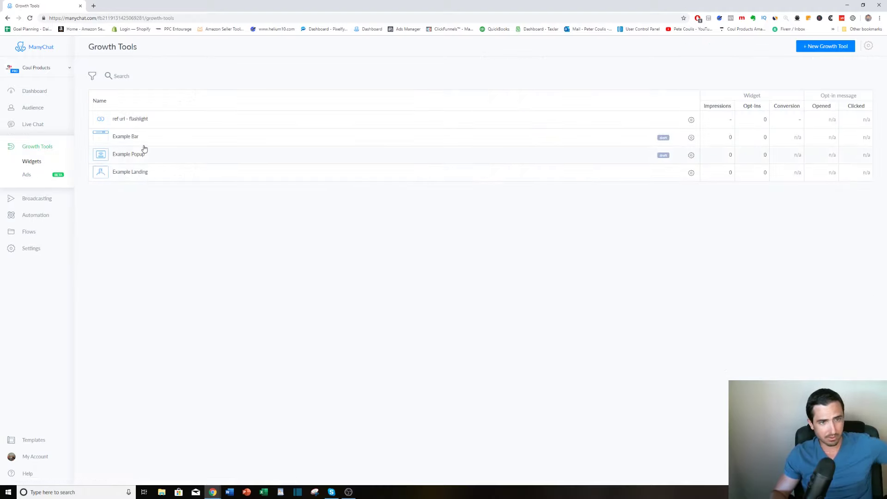
left_click(140, 120)
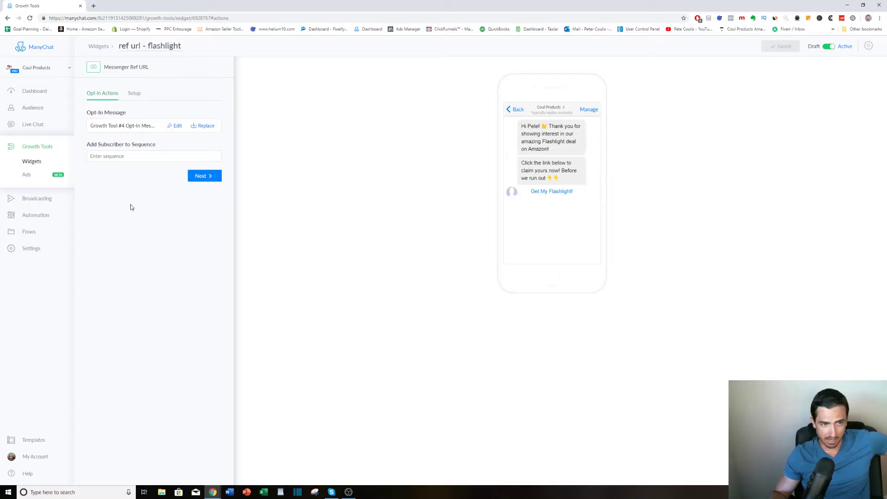
left_click(49, 214)
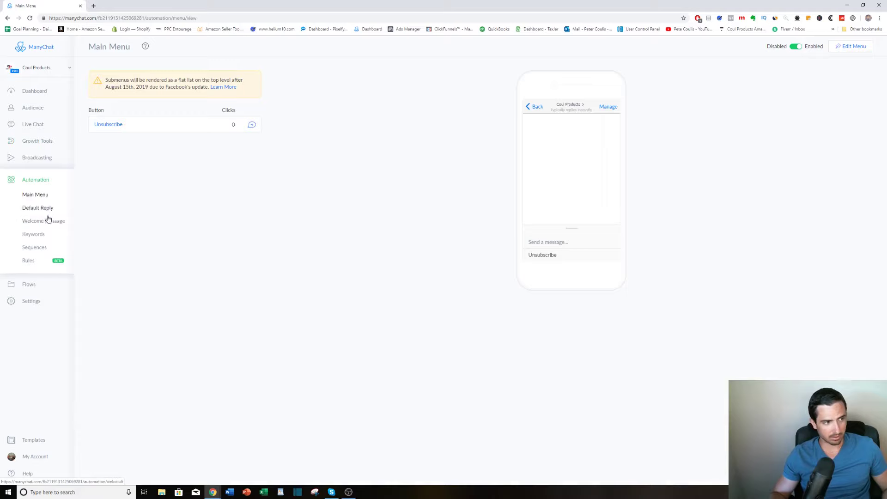
left_click(49, 219)
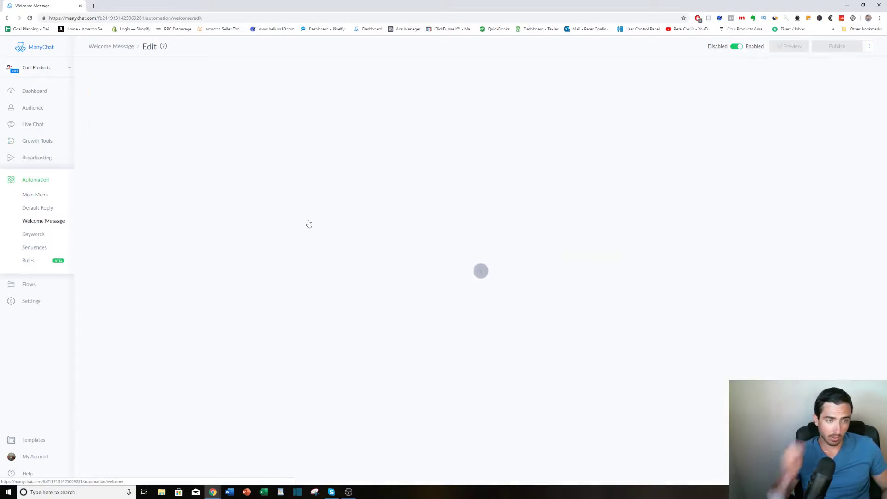